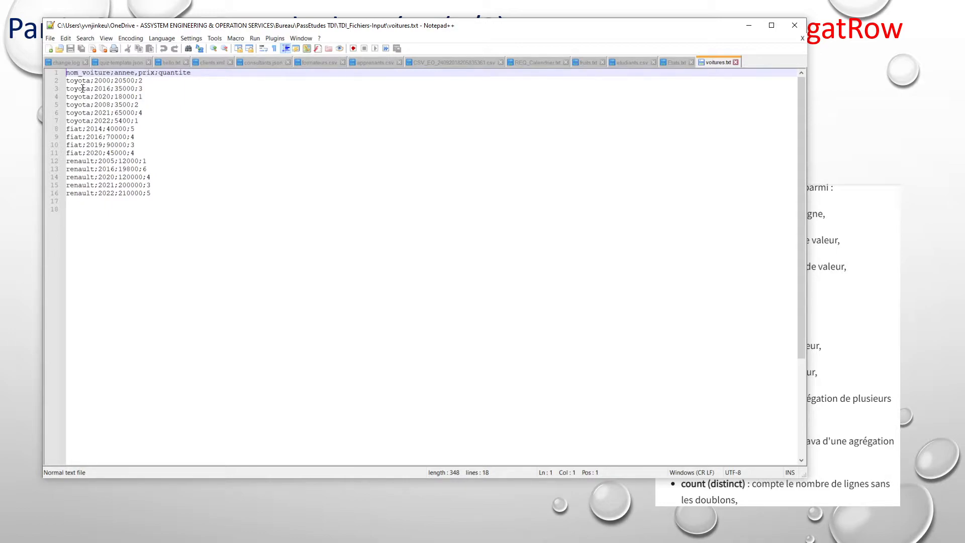
# - Create a new job named DonneesAggrege in the TraitementDonnees folder in Talend Open Studio
pyautogui.click(749, 25)
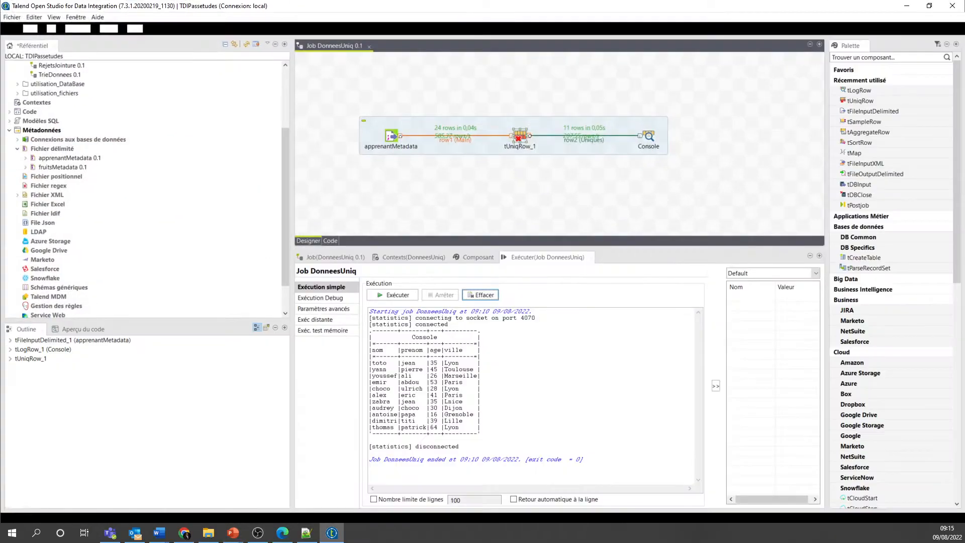
pyautogui.scroll(3, 120, 160)
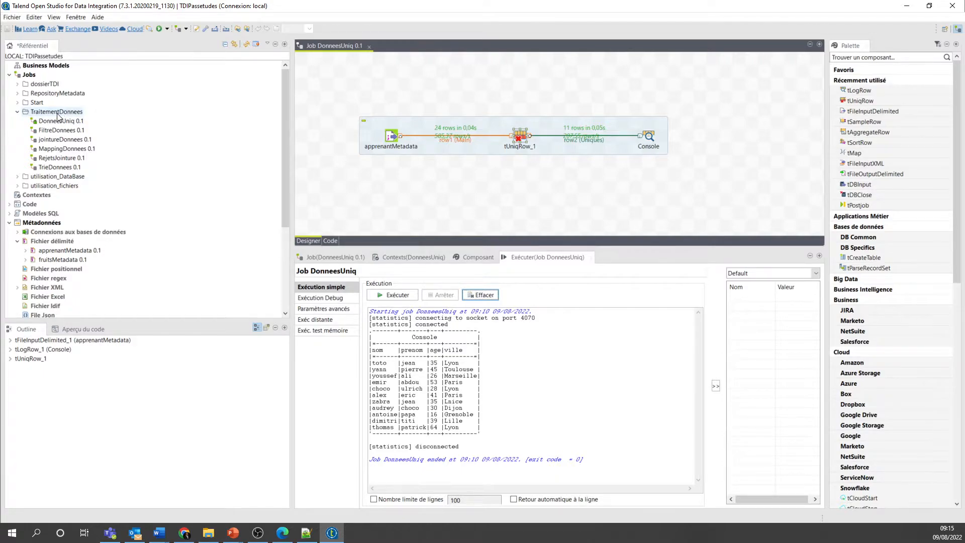
pyautogui.rightClick(58, 115)
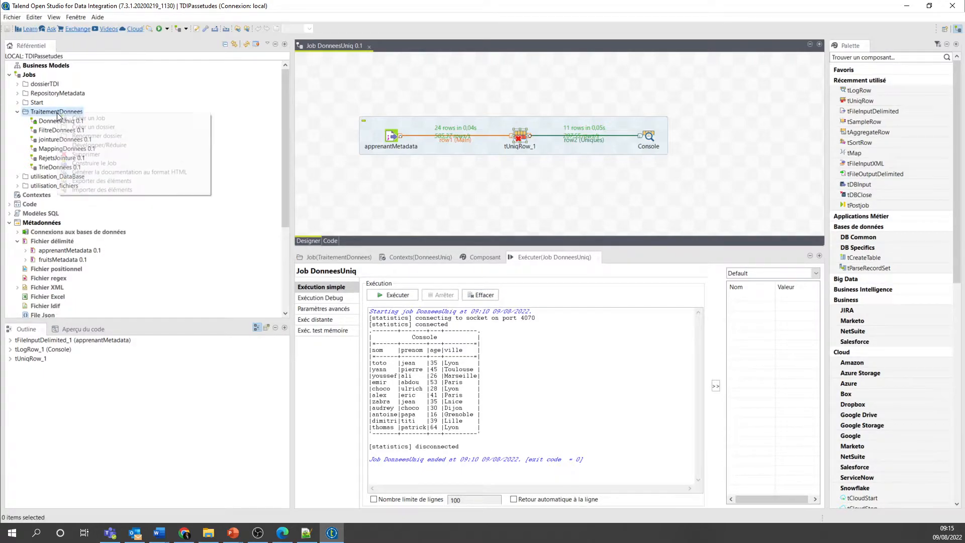
pyautogui.click(77, 119)
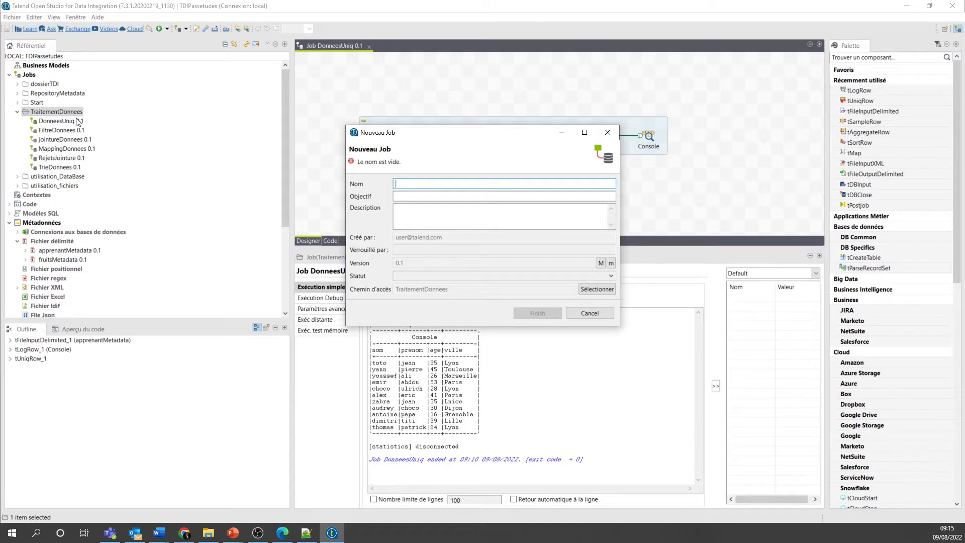
pyautogui.write('Donn')
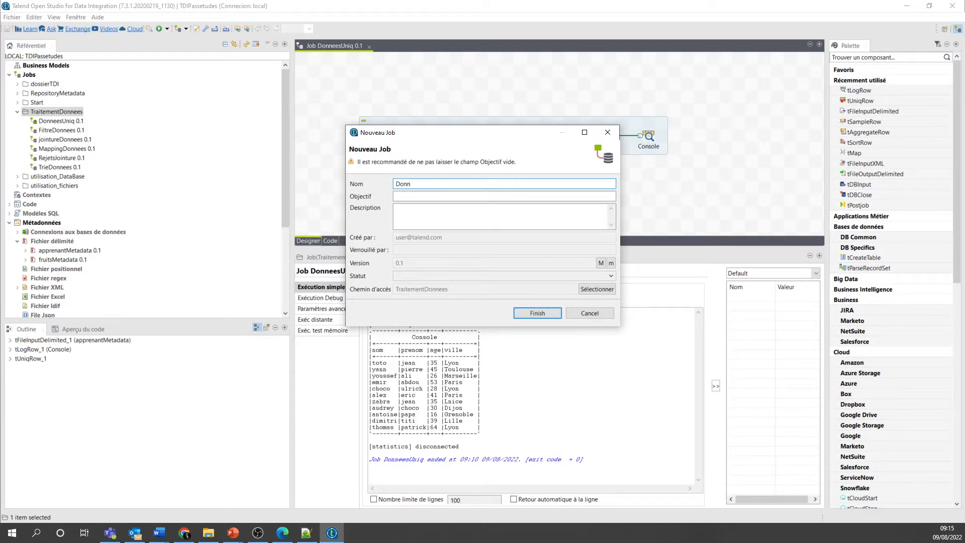
pyautogui.write('eesAggrege')
pyautogui.click(545, 310)
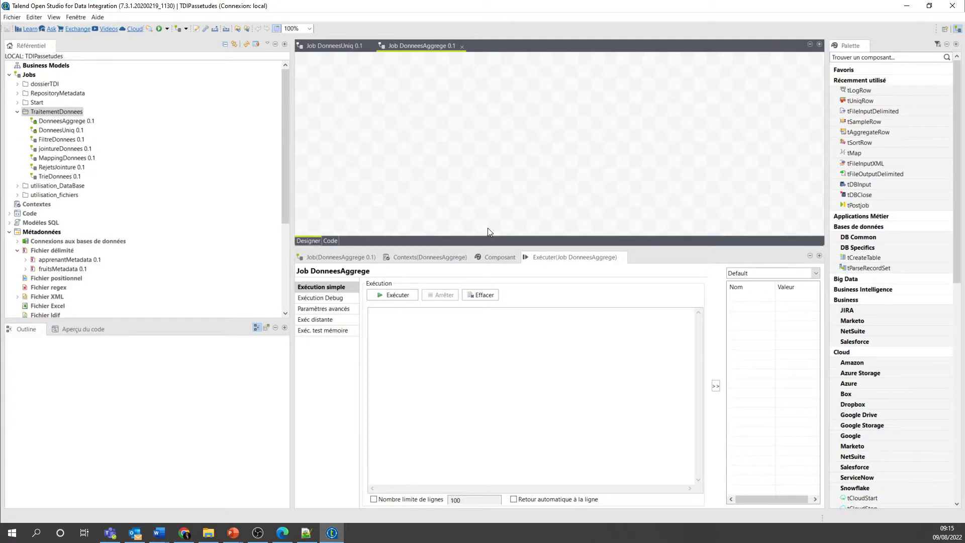
# - Enlarge the design canvas and add a tFileInputDelimited component to the empty job
pyautogui.moveTo(489, 248); pyautogui.dragTo(489, 322)
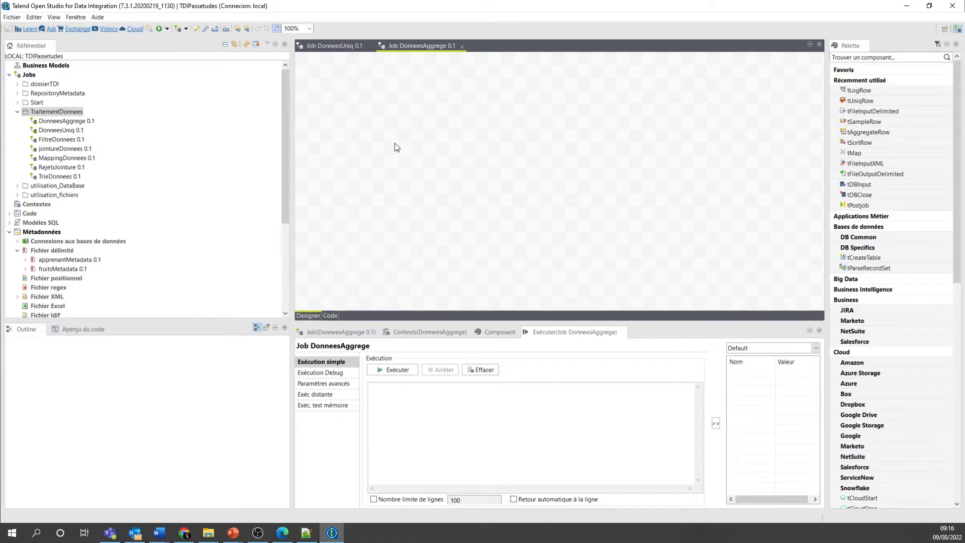
pyautogui.write('tfi')
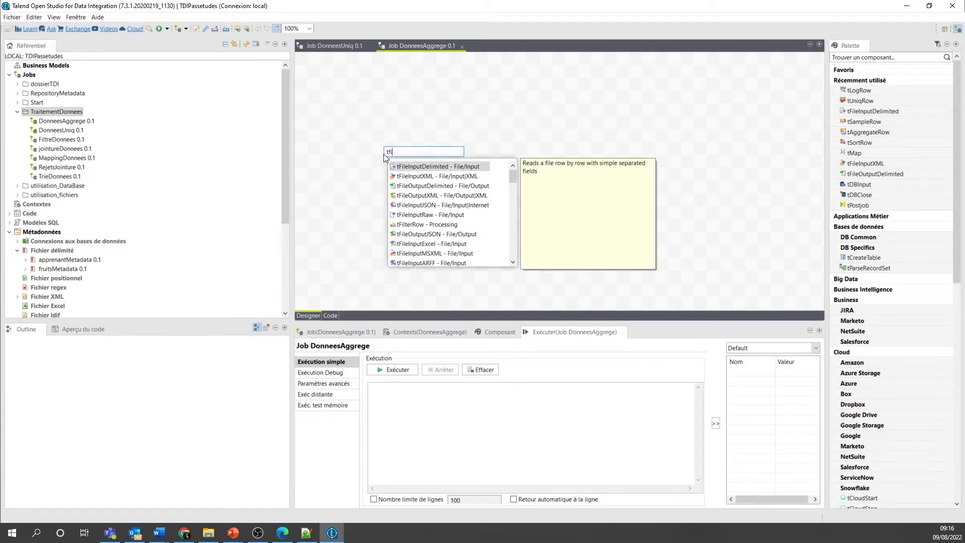
pyautogui.press('Return')
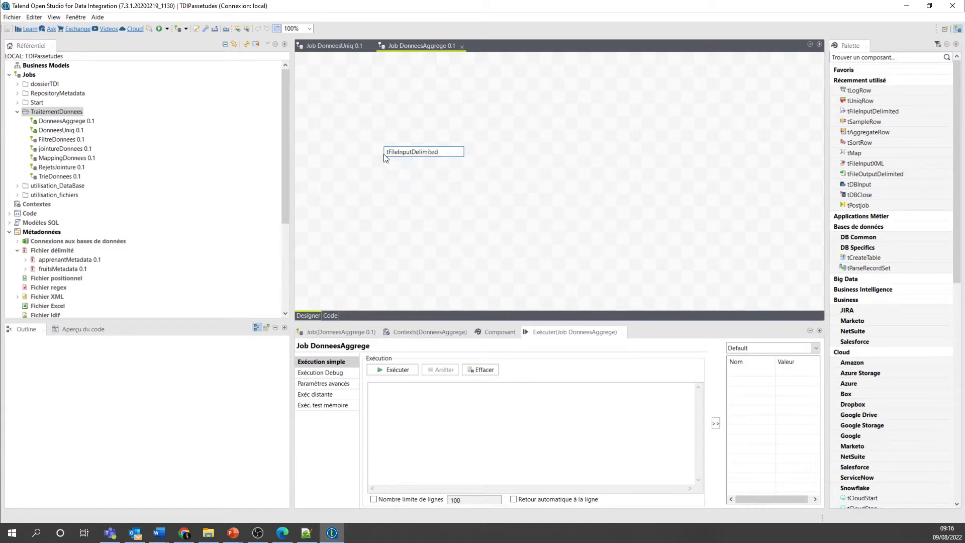
# - Add a tAggregateRow component beside the file input, followed by a tLogRow component
pyautogui.click(507, 149)
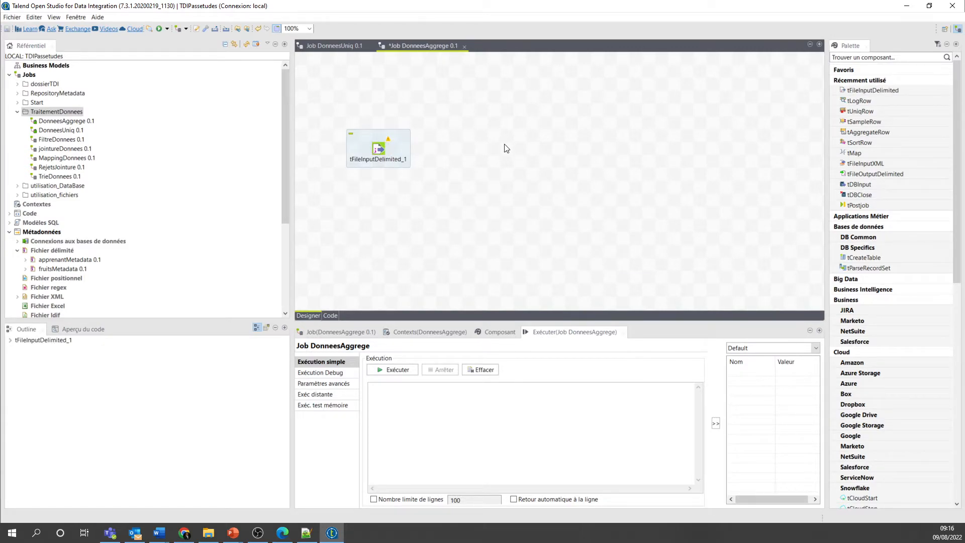
pyautogui.write('ta')
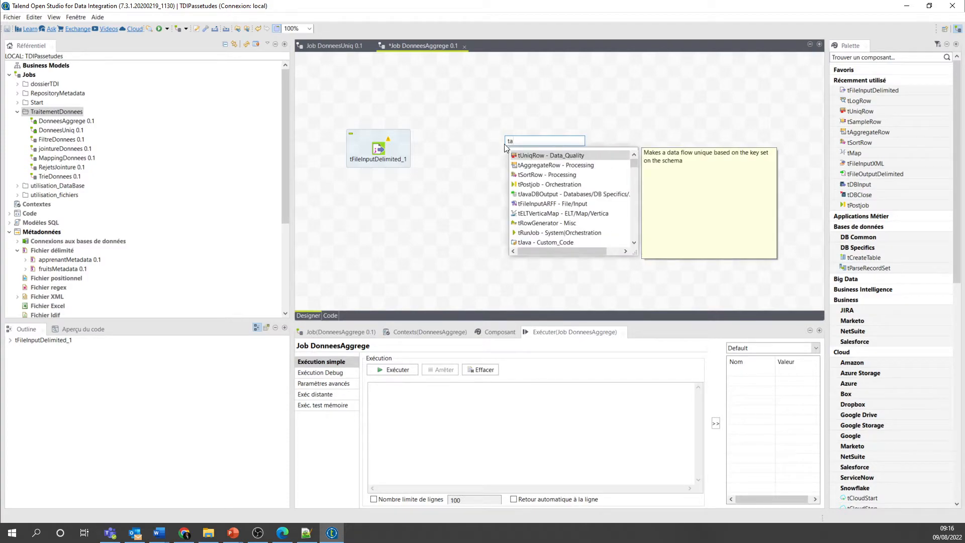
pyautogui.press('Down')
pyautogui.press('Return')
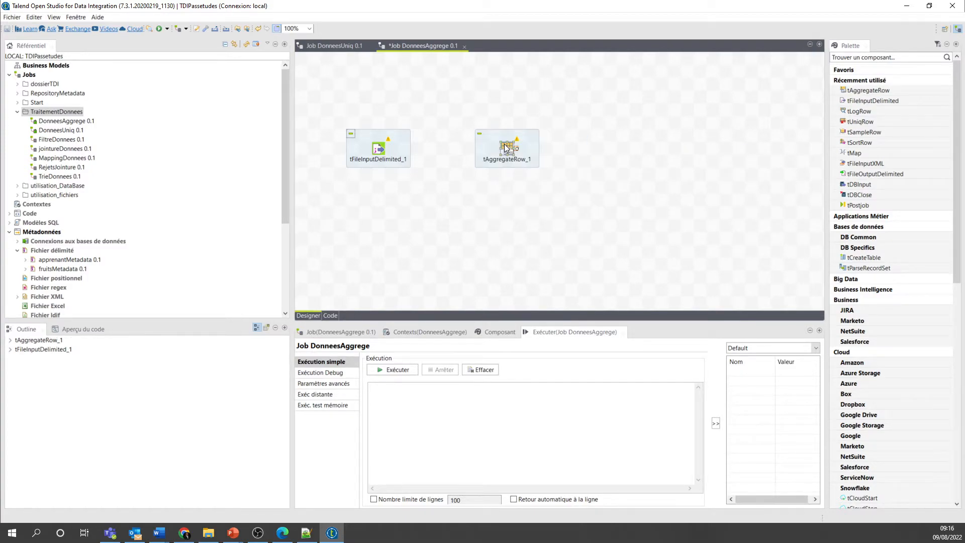
pyautogui.click(626, 149)
pyautogui.write('tl')
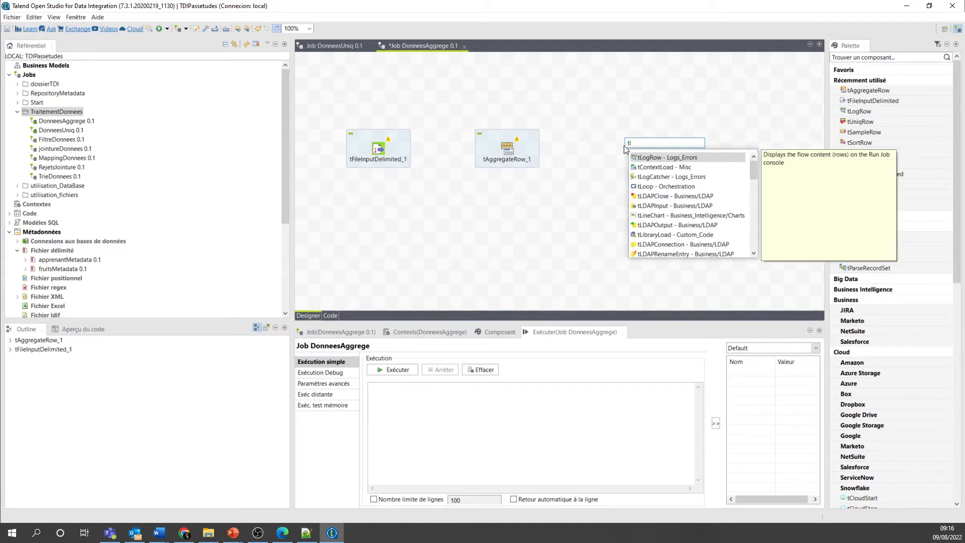
pyautogui.press('Return')
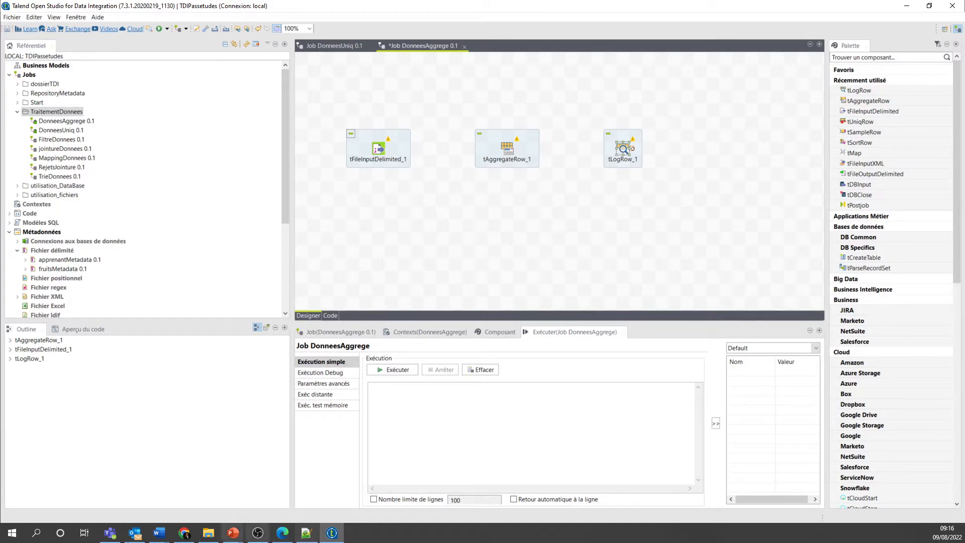
# - Check the header of voitures.txt, add four columns to the tFileInputDelimited_1 schema and name the first one nom_voiture
pyautogui.click(306, 533)
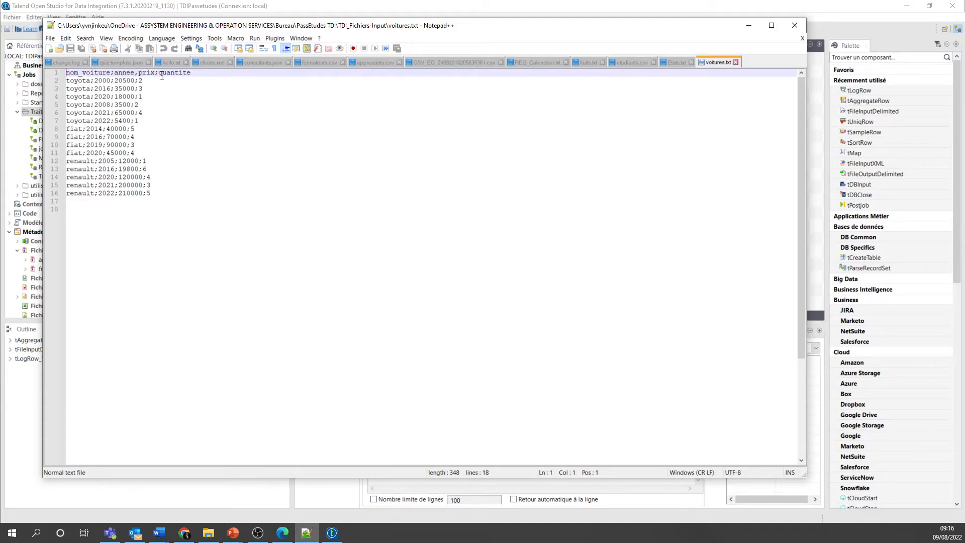
pyautogui.click(749, 25)
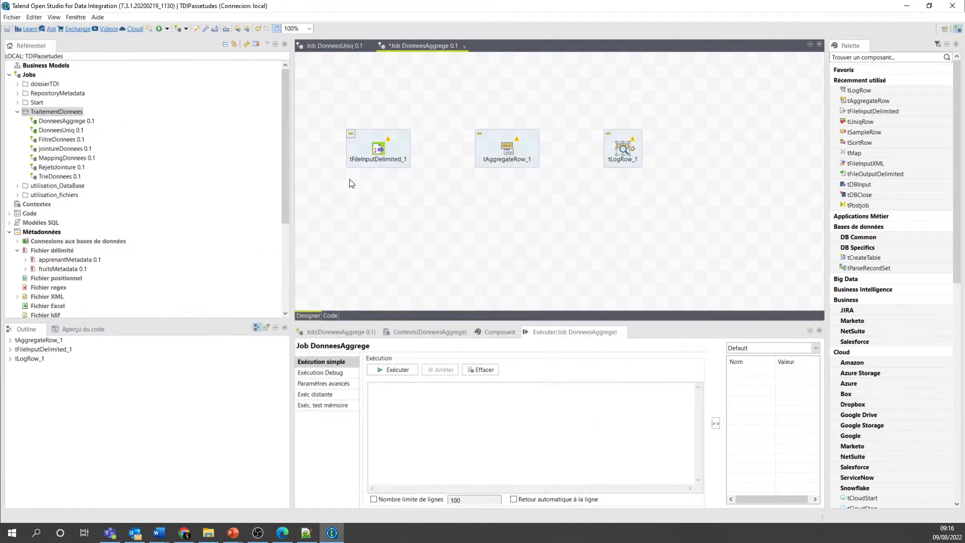
pyautogui.doubleClick(378, 150)
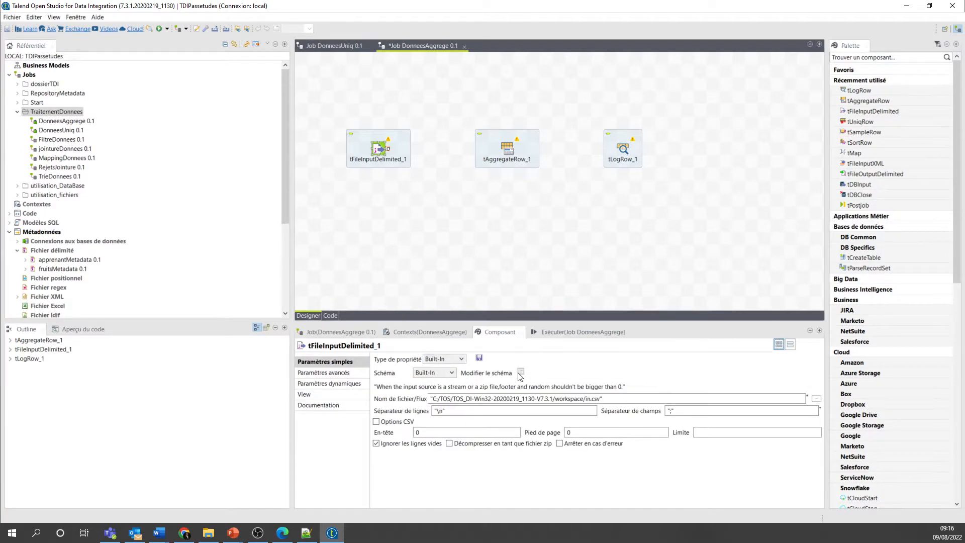
pyautogui.click(521, 371)
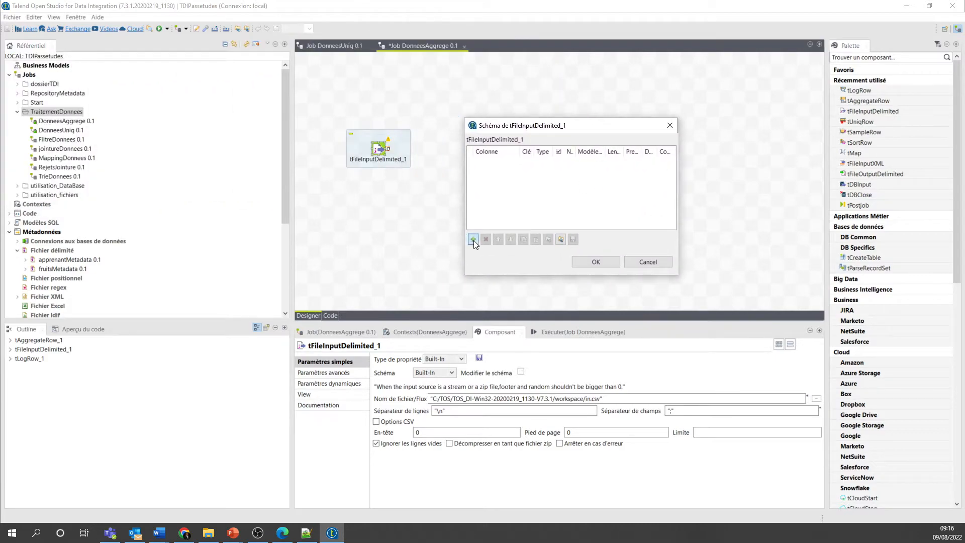
pyautogui.click(474, 240)
pyautogui.click(473, 241)
pyautogui.click(473, 240)
pyautogui.click(474, 240)
pyautogui.click(497, 161)
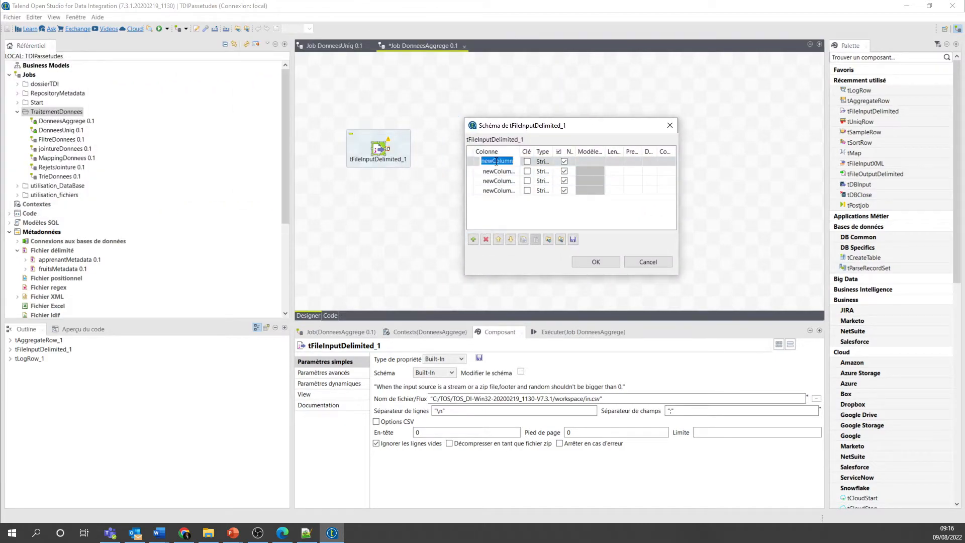
pyautogui.write('nom_voiture')
# - Name the remaining three schema columns annee, prix and quantite
pyautogui.click(492, 171)
pyautogui.click(491, 171)
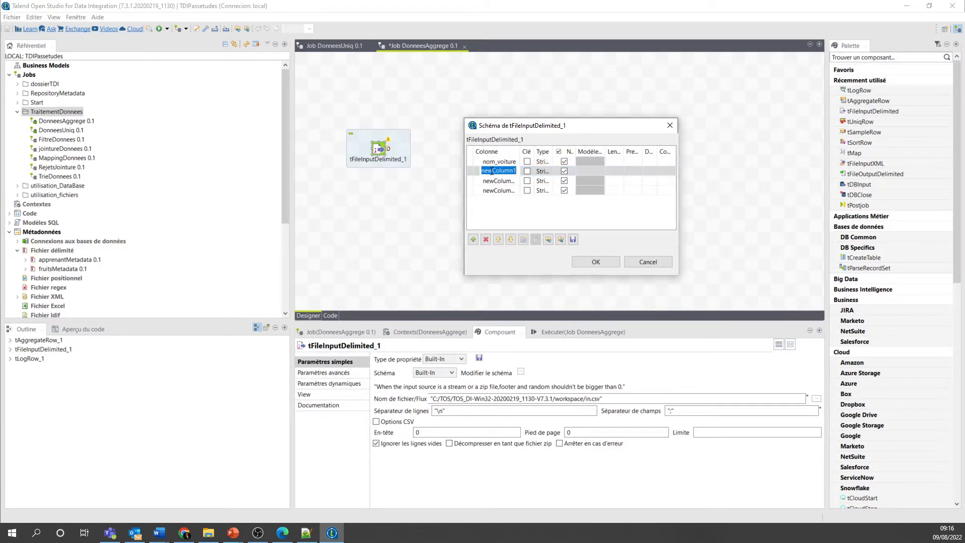
pyautogui.write('annee')
pyautogui.click(497, 181)
pyautogui.click(497, 182)
pyautogui.write('prix')
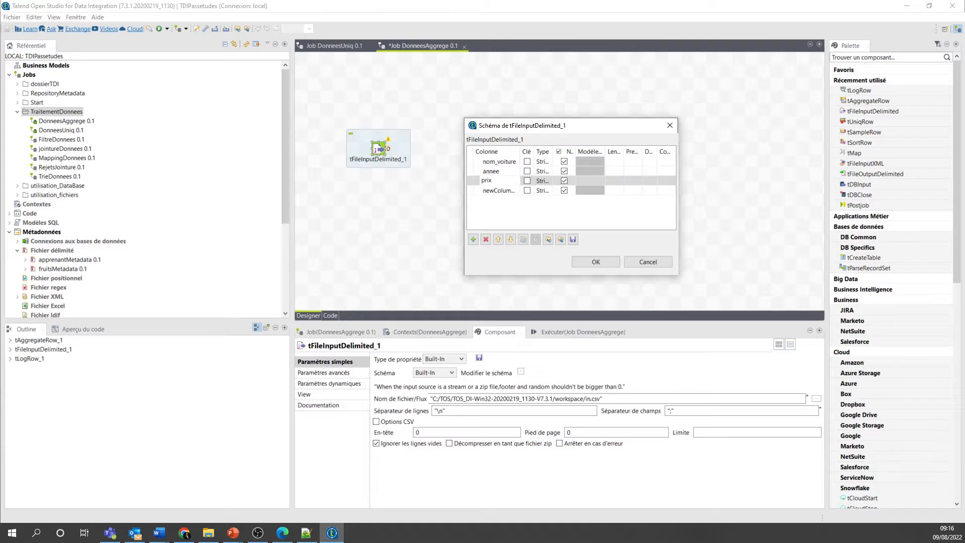
pyautogui.click(497, 190)
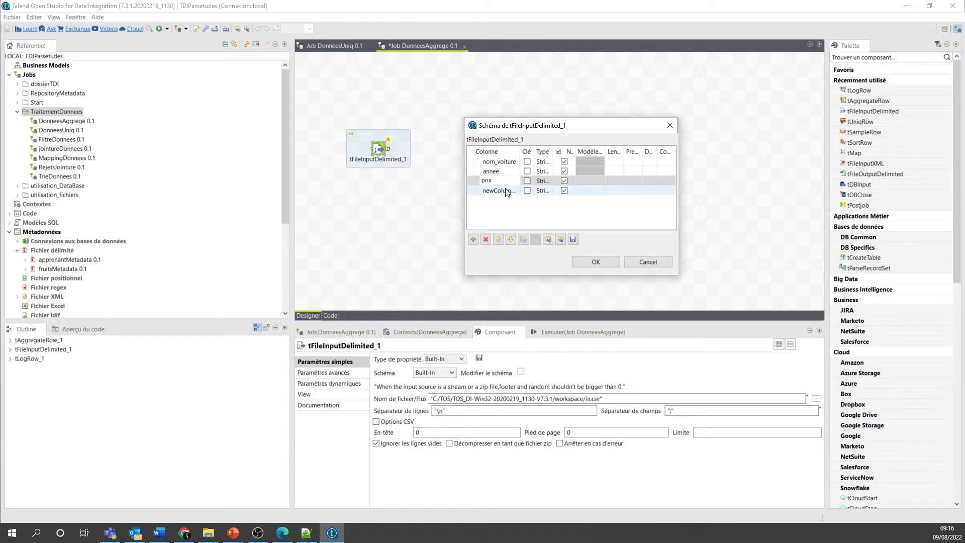
pyautogui.click(497, 191)
pyautogui.write('quantit')
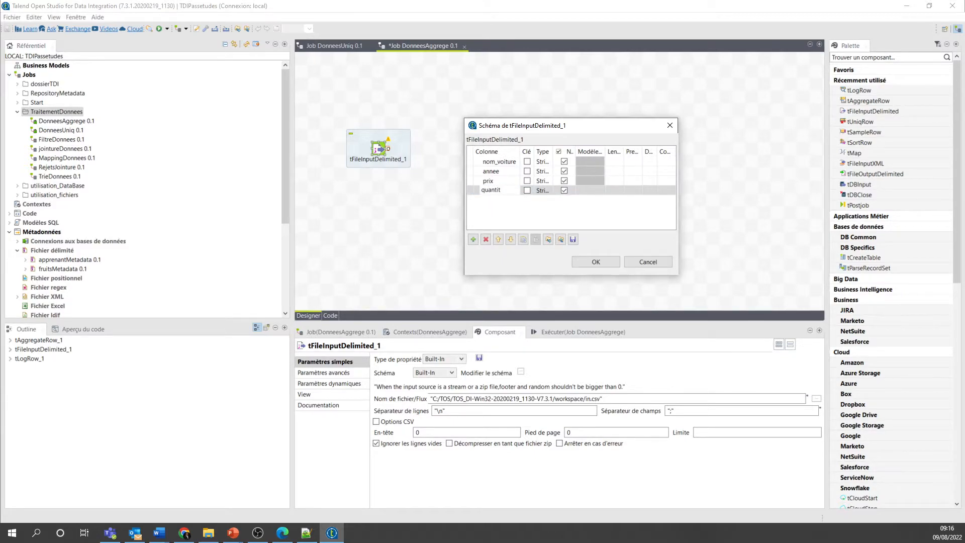
pyautogui.write('e')
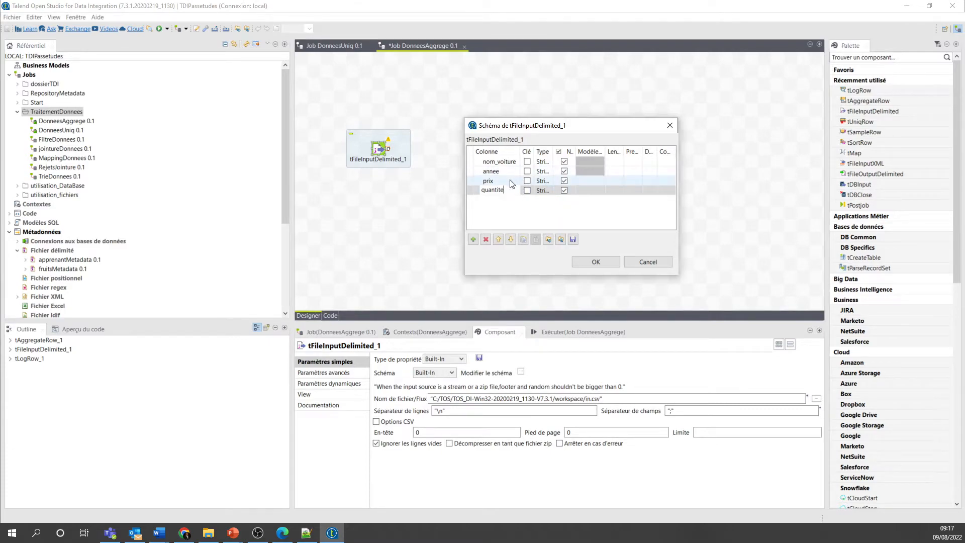
# - Widen the schema dialog and set the annee column's type to int | Integer
pyautogui.moveTo(678, 168); pyautogui.dragTo(765, 168)
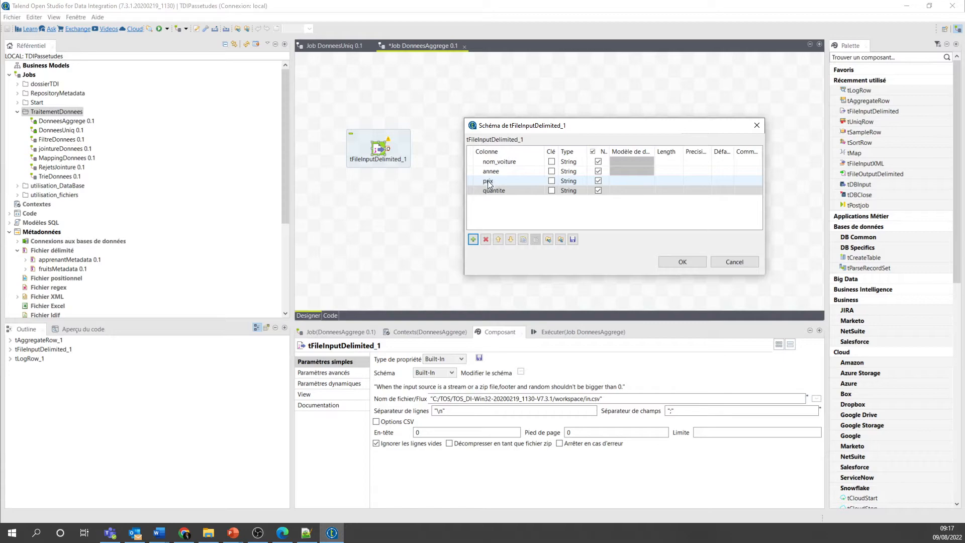
pyautogui.click(579, 170)
pyautogui.click(579, 170)
pyautogui.click(591, 171)
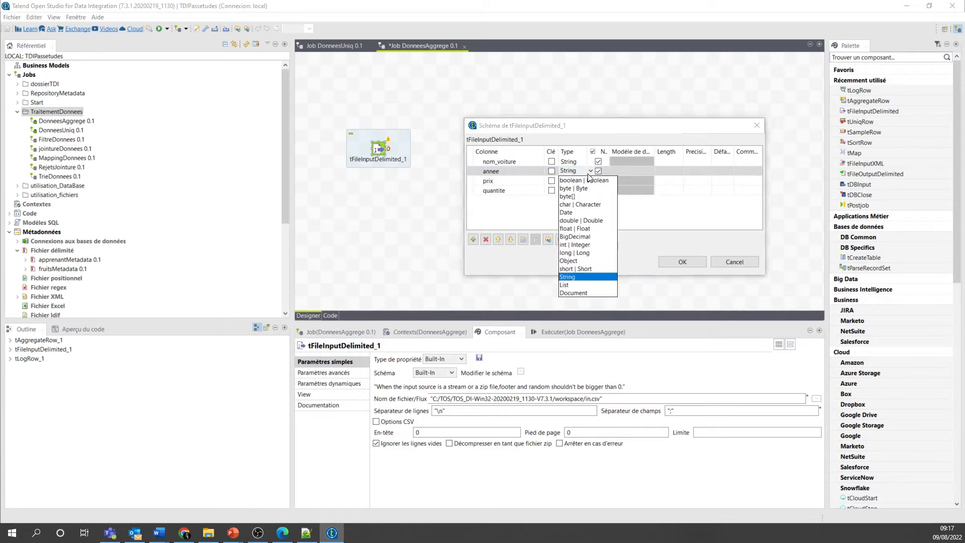
pyautogui.click(576, 247)
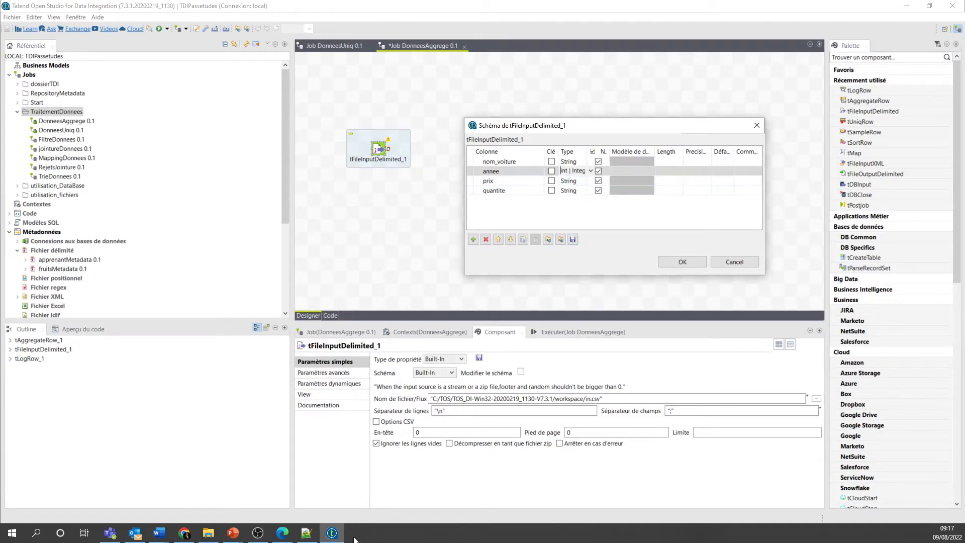
# - Check the data in voitures.txt, set the prix and quantite types to int | Integer, and accept the schema
pyautogui.click(306, 533)
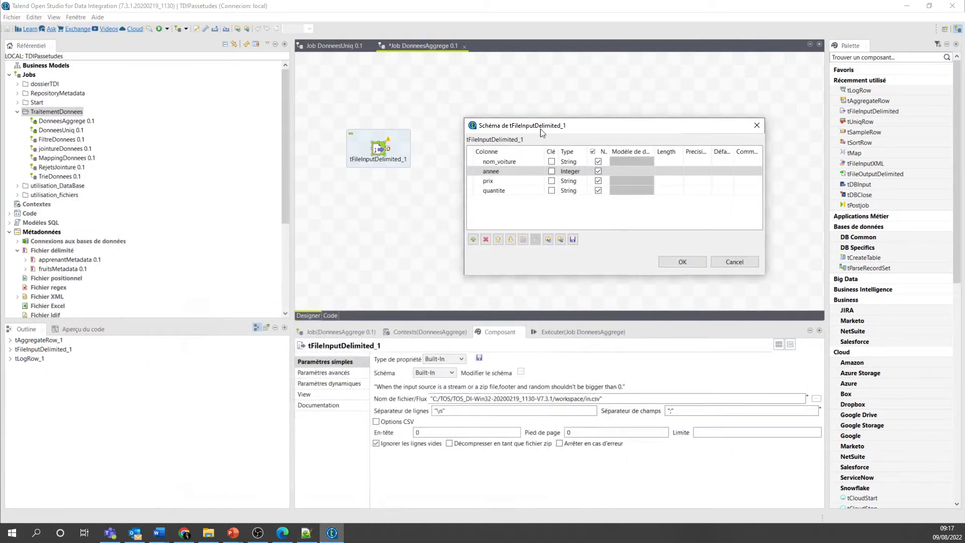
pyautogui.click(748, 25)
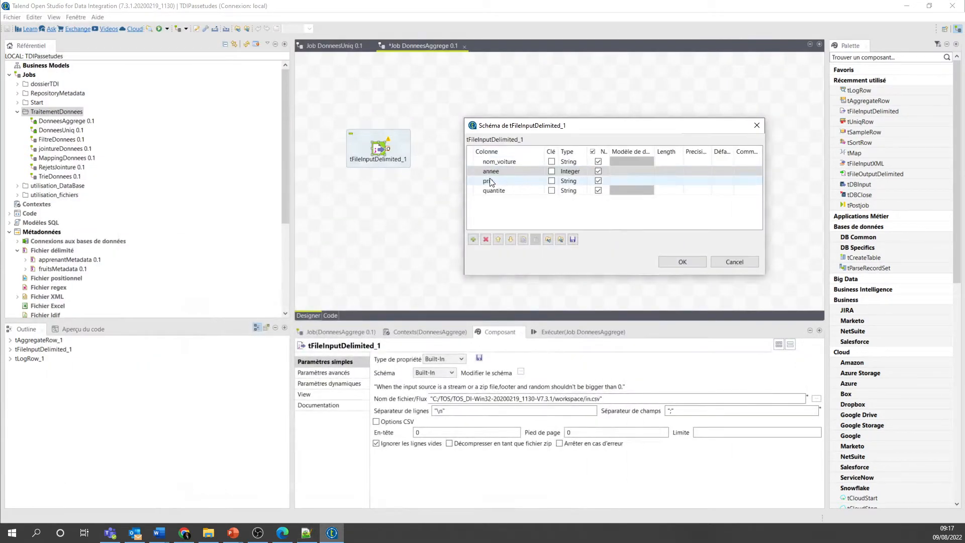
pyautogui.click(586, 181)
pyautogui.click(592, 180)
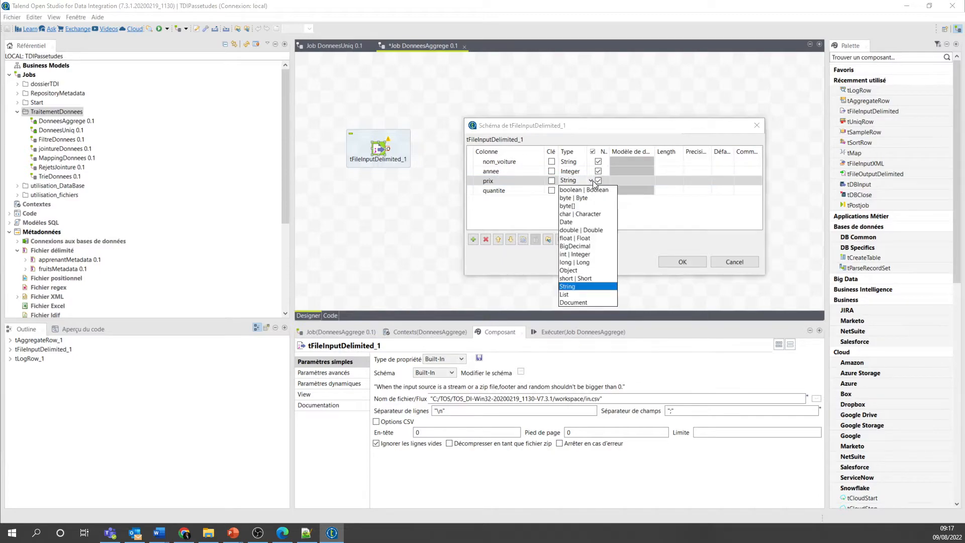
pyautogui.click(577, 255)
pyautogui.click(573, 192)
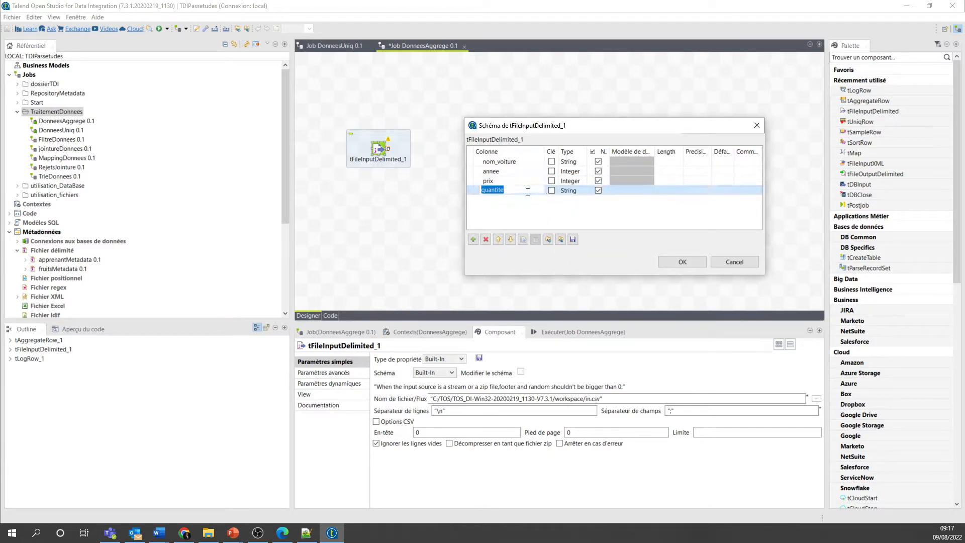
pyautogui.click(575, 192)
pyautogui.click(592, 191)
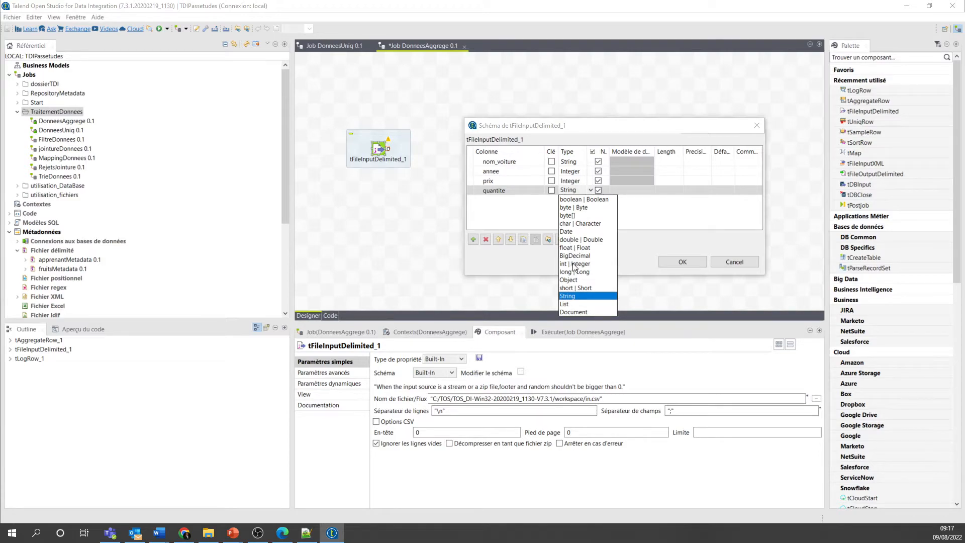
pyautogui.click(573, 263)
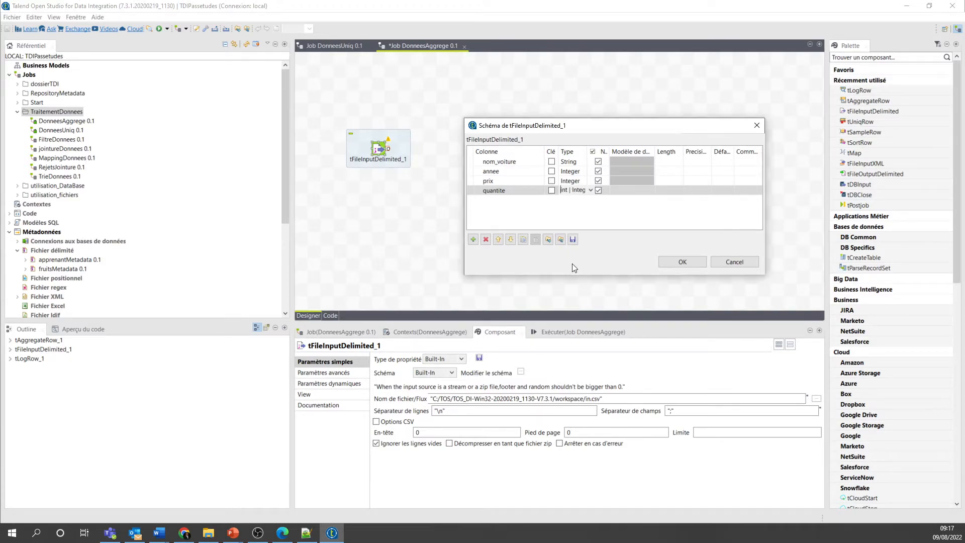
pyautogui.click(681, 261)
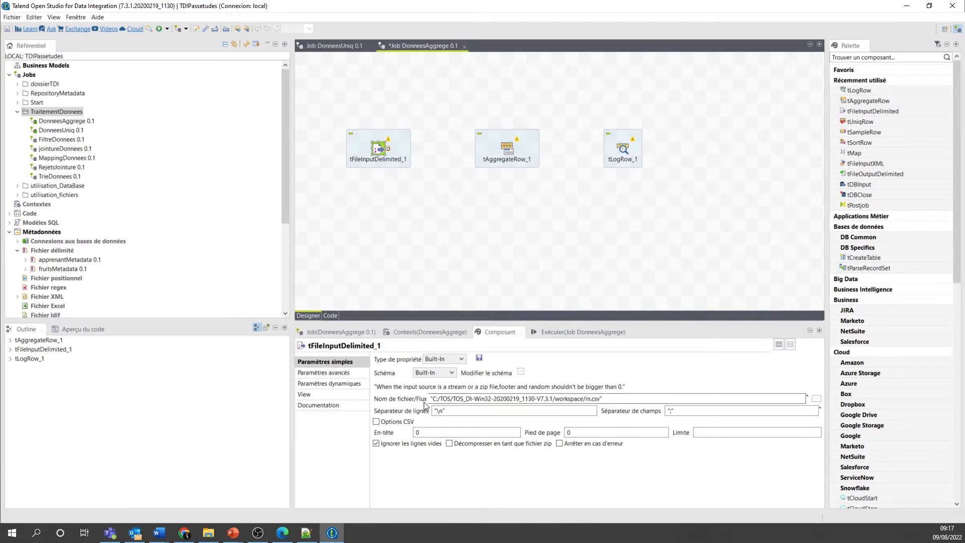
# - Set the input file of tFileInputDelimited_1 to voitures.txt from Bureau > PassEtudes TDI > TDI_Fichiers-Input
pyautogui.click(816, 399)
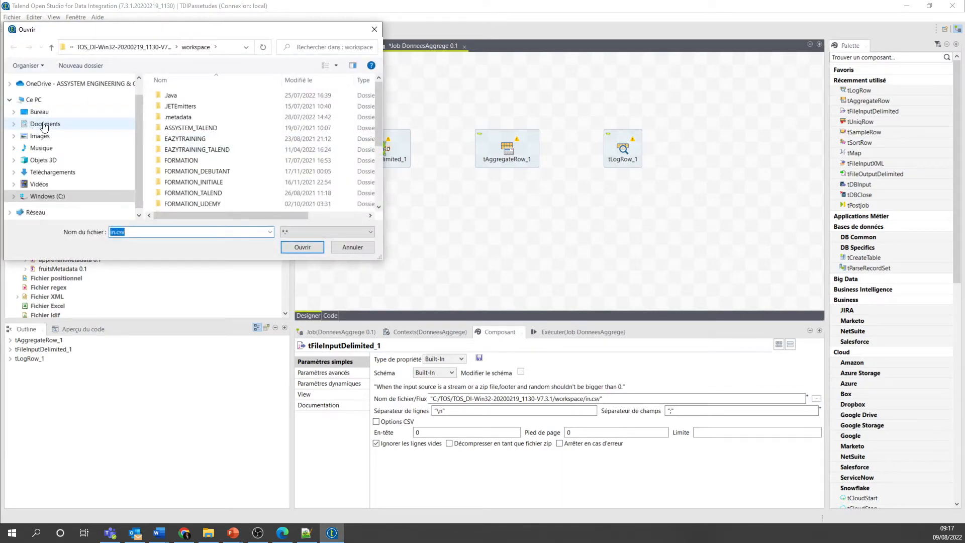
pyautogui.click(45, 115)
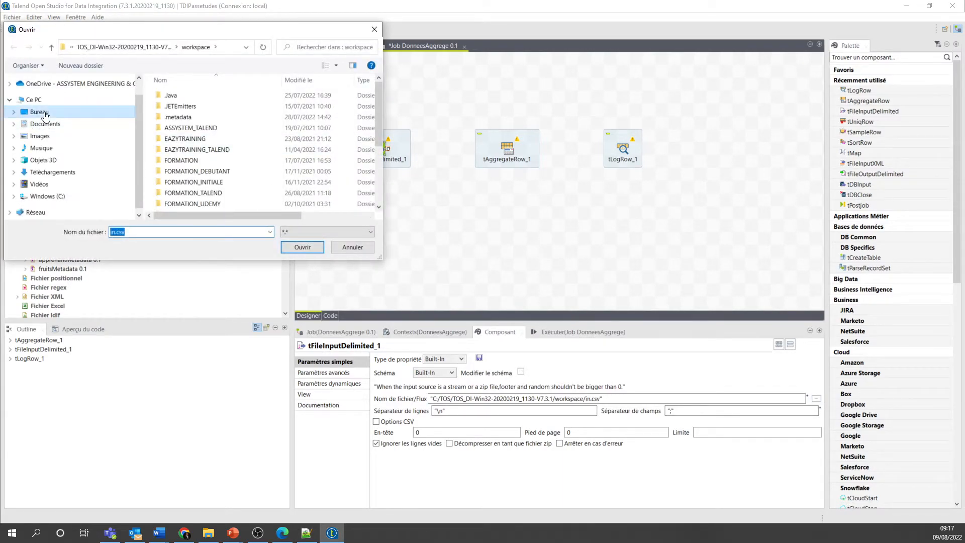
pyautogui.doubleClick(188, 118)
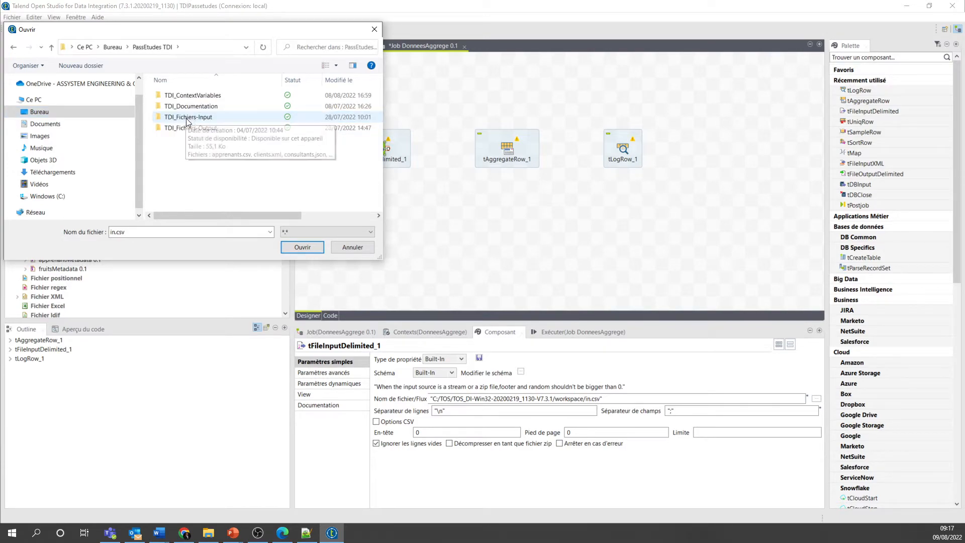
pyautogui.doubleClick(187, 119)
pyautogui.scroll(-1, 194, 160)
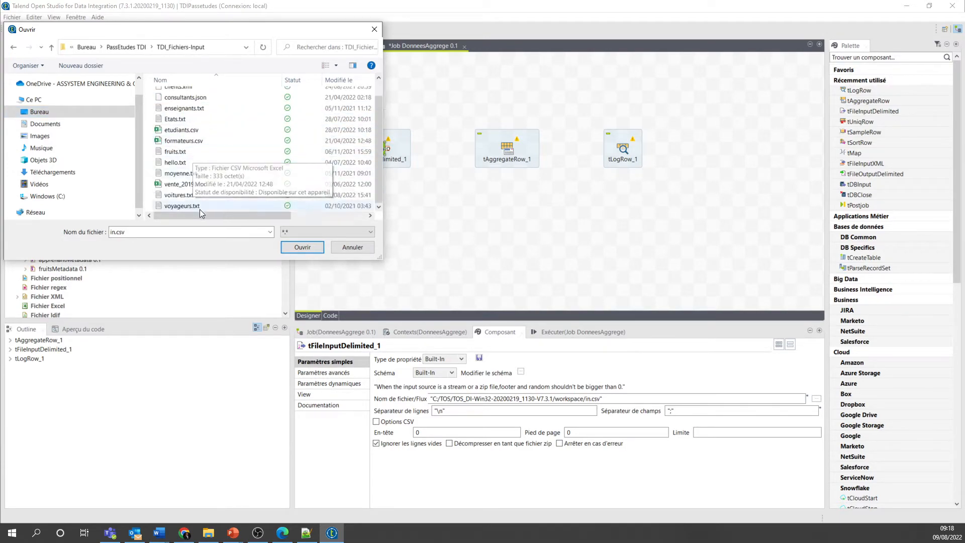
pyautogui.doubleClick(180, 196)
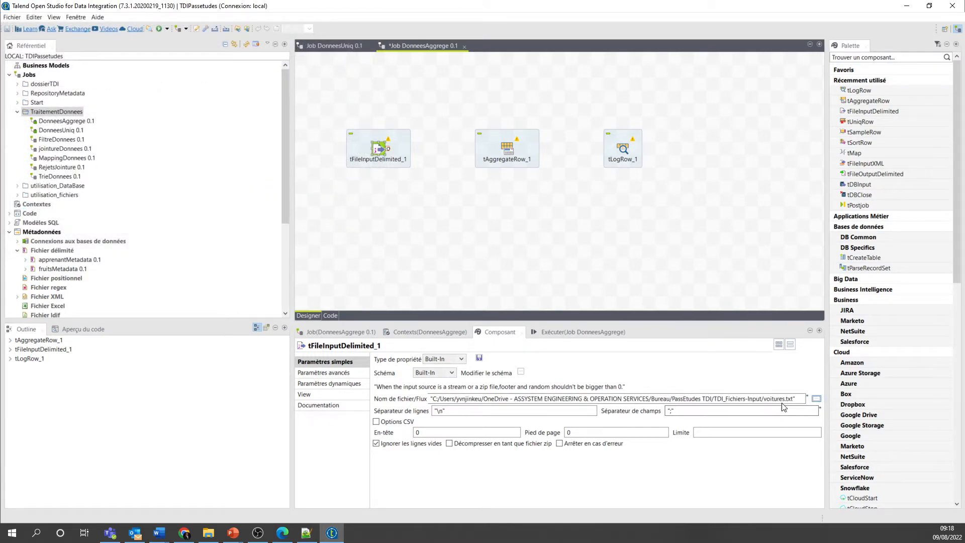
# - Set the input file's header to 1 line and check the header row in voitures.txt
pyautogui.moveTo(426, 430); pyautogui.dragTo(415, 433)
pyautogui.write('1')
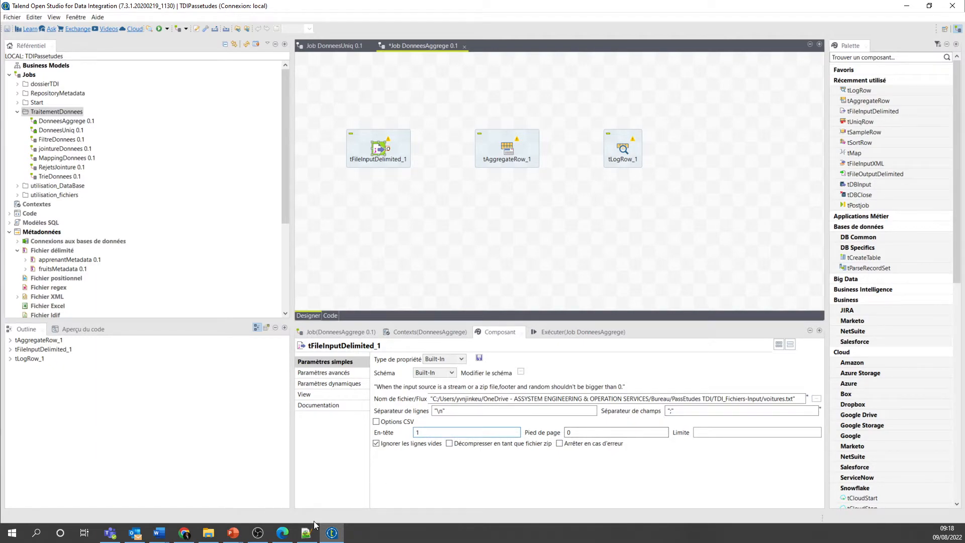
pyautogui.click(306, 534)
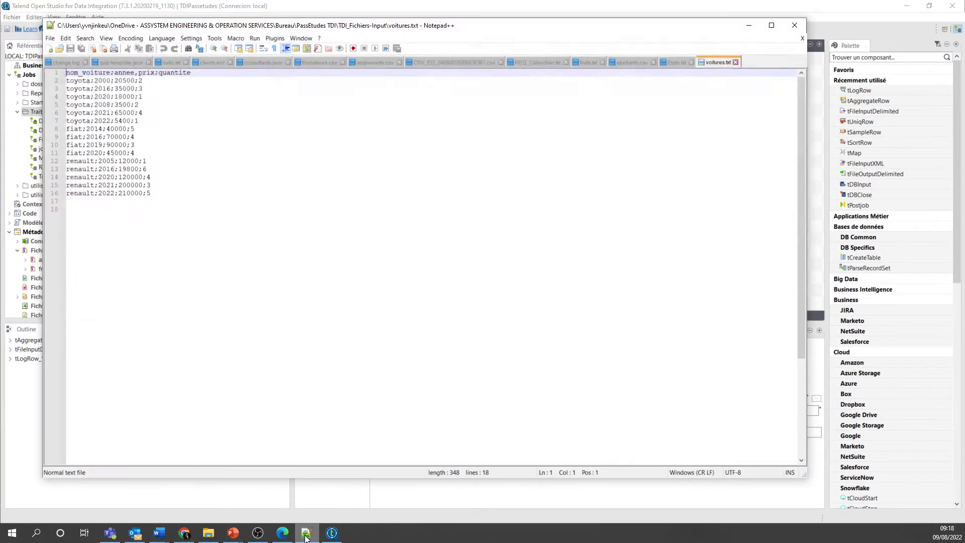
pyautogui.click(305, 535)
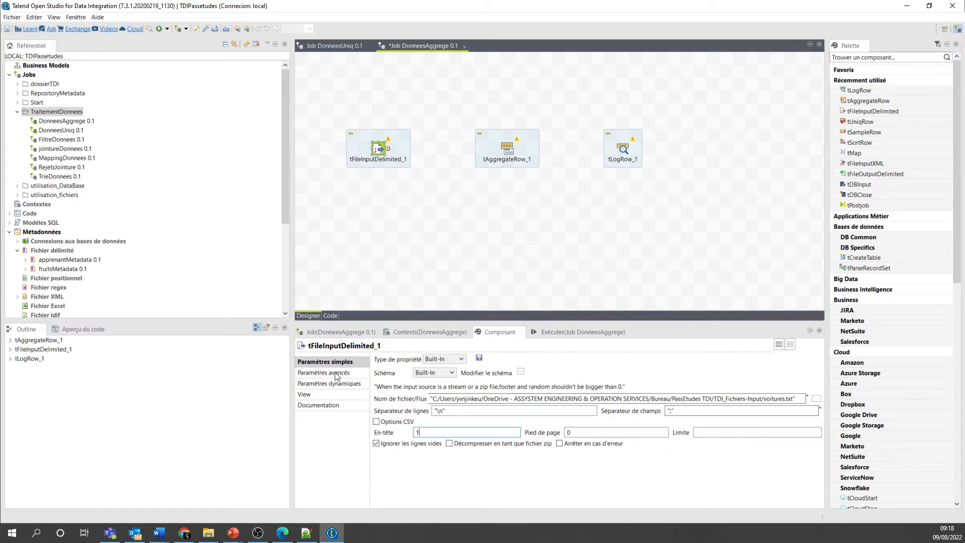
# - Change the display label of tFileInputDelimited_1 to voiture
pyautogui.click(305, 394)
pyautogui.moveTo(497, 359); pyautogui.dragTo(412, 363)
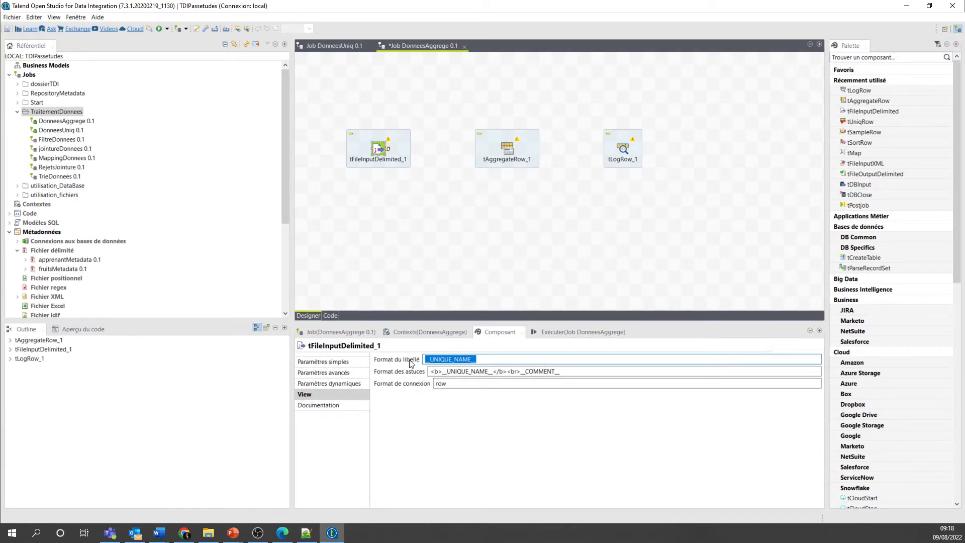
pyautogui.write('vo')
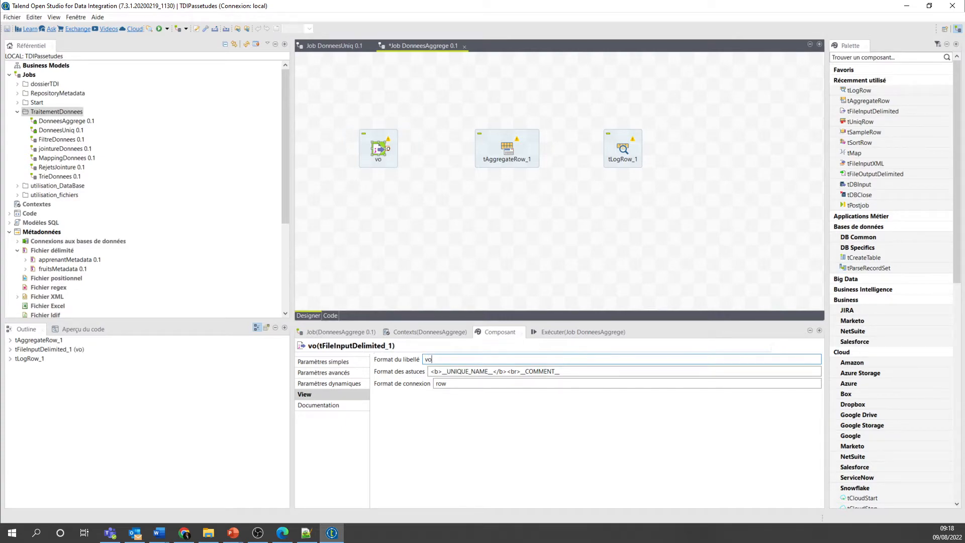
pyautogui.write('iture')
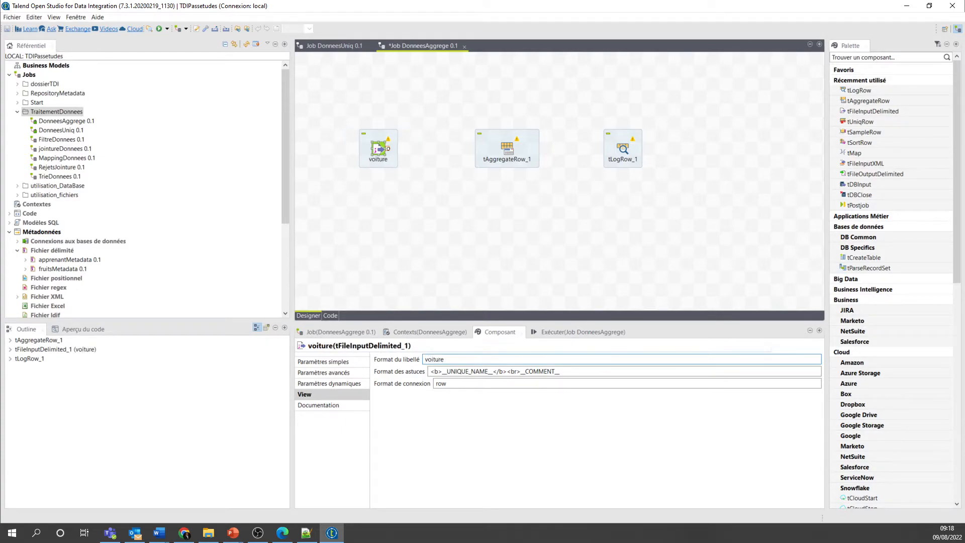
pyautogui.click(495, 232)
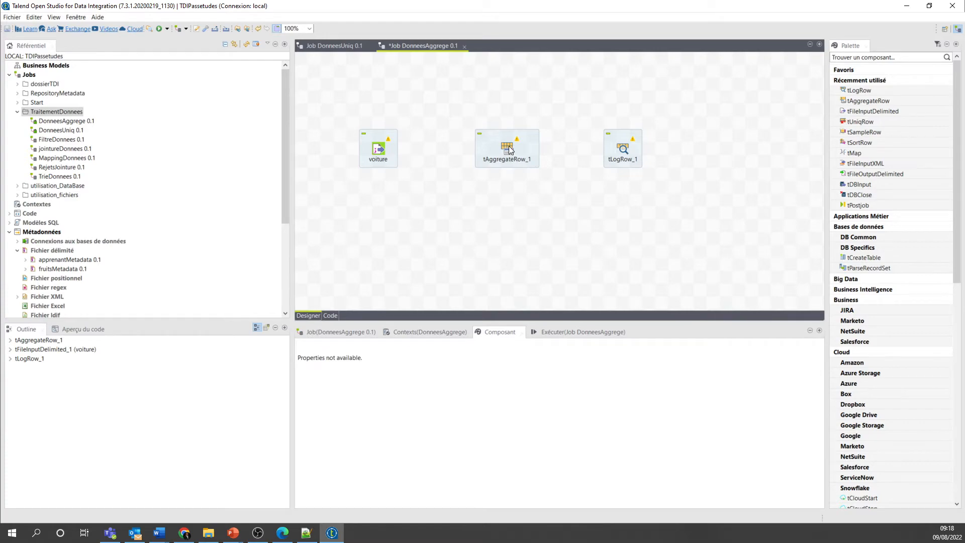
# - Set tLogRow_1 to Tableau mode and change its display label to Console
pyautogui.click(623, 148)
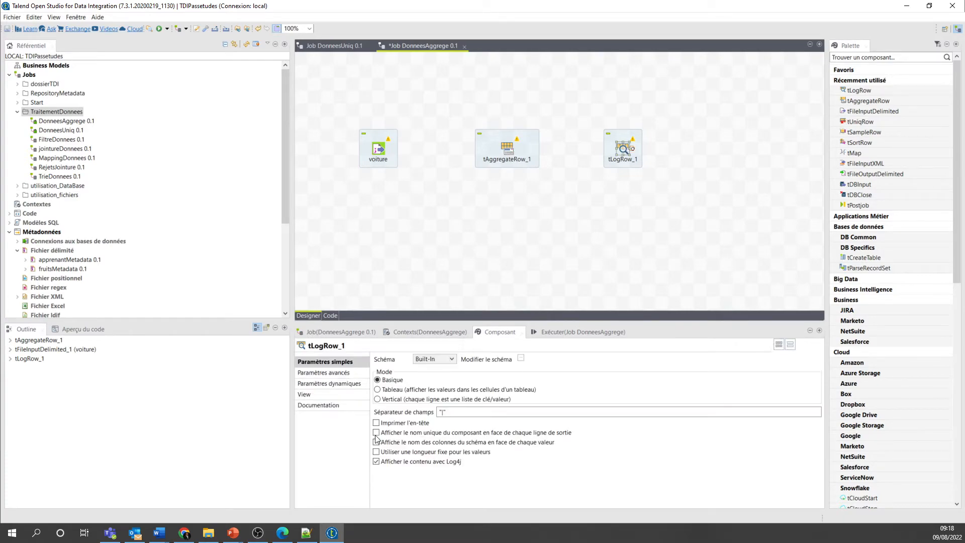
pyautogui.click(377, 389)
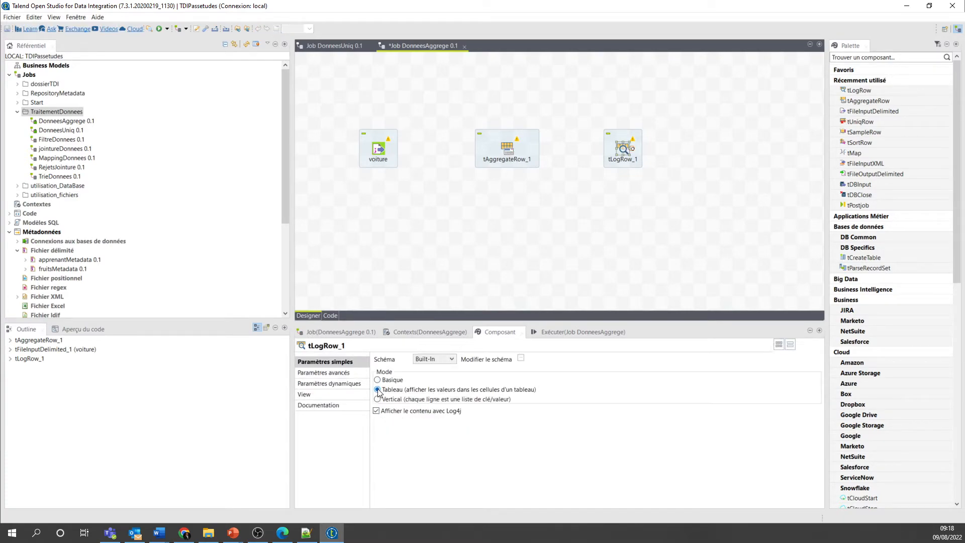
pyautogui.click(306, 395)
pyautogui.doubleClick(425, 360)
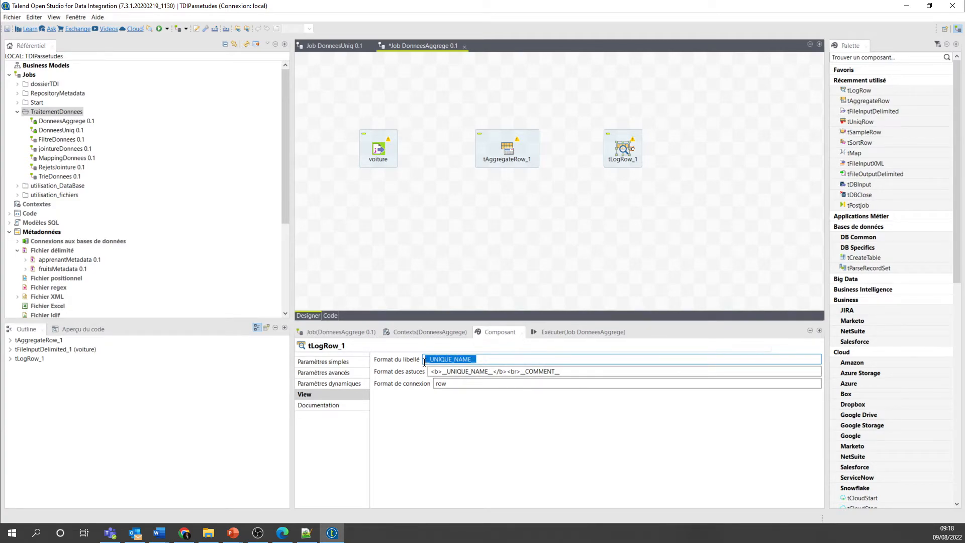
pyautogui.write('Cons')
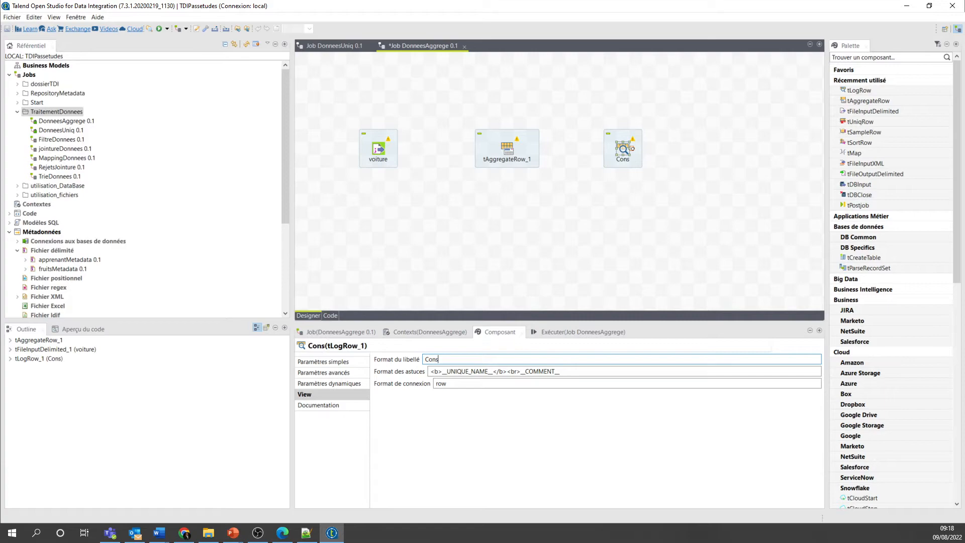
pyautogui.write('ole')
# - Connect voiture to tAggregateRow_1 and tAggregateRow_1 to Console with Main row links
pyautogui.click(360, 157)
pyautogui.rightClick(378, 148)
pyautogui.moveTo(496, 153)
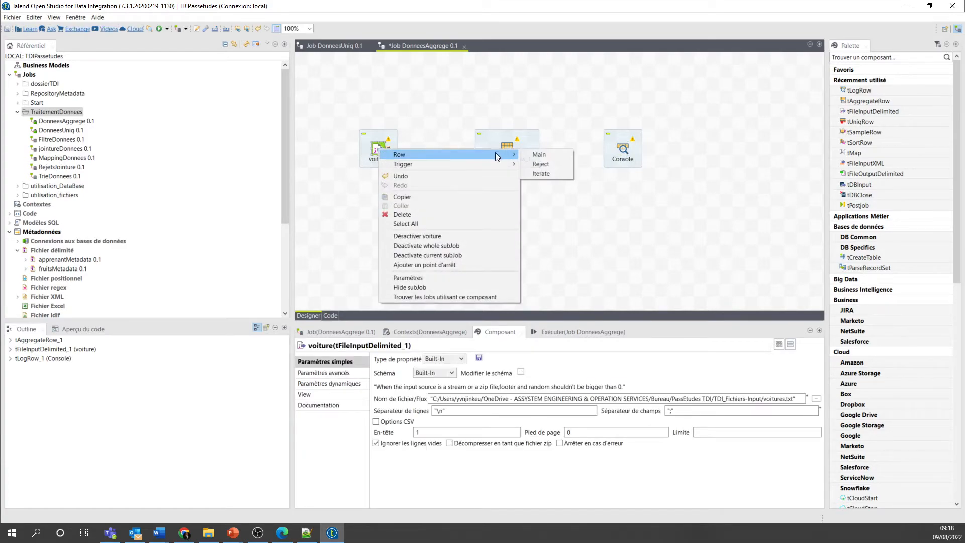
pyautogui.click(535, 154)
pyautogui.click(503, 148)
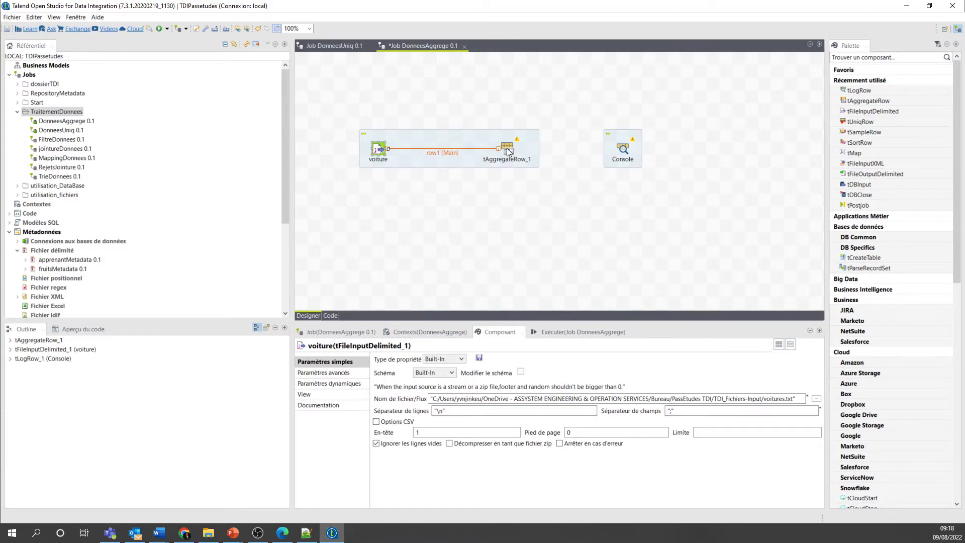
pyautogui.rightClick(506, 149)
pyautogui.moveTo(552, 152)
pyautogui.click(672, 154)
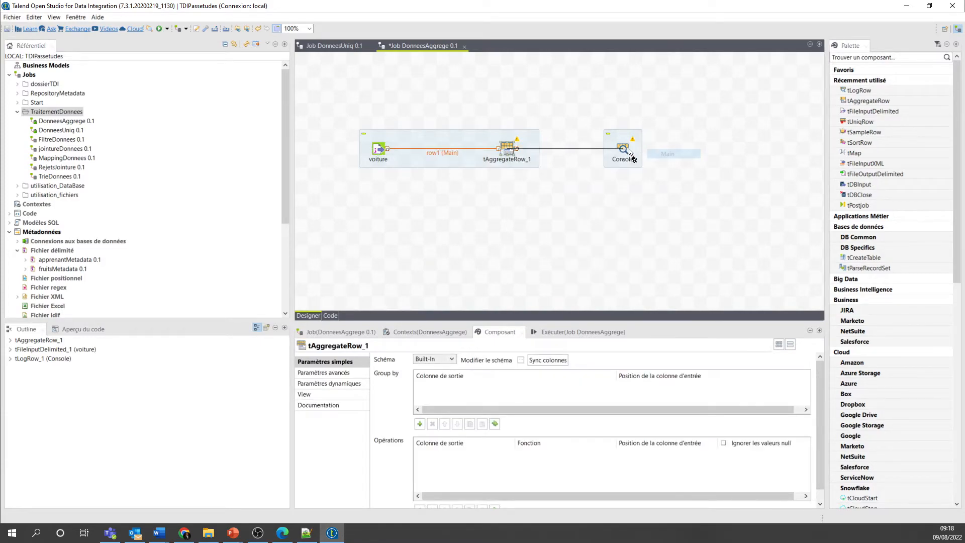
pyautogui.click(625, 149)
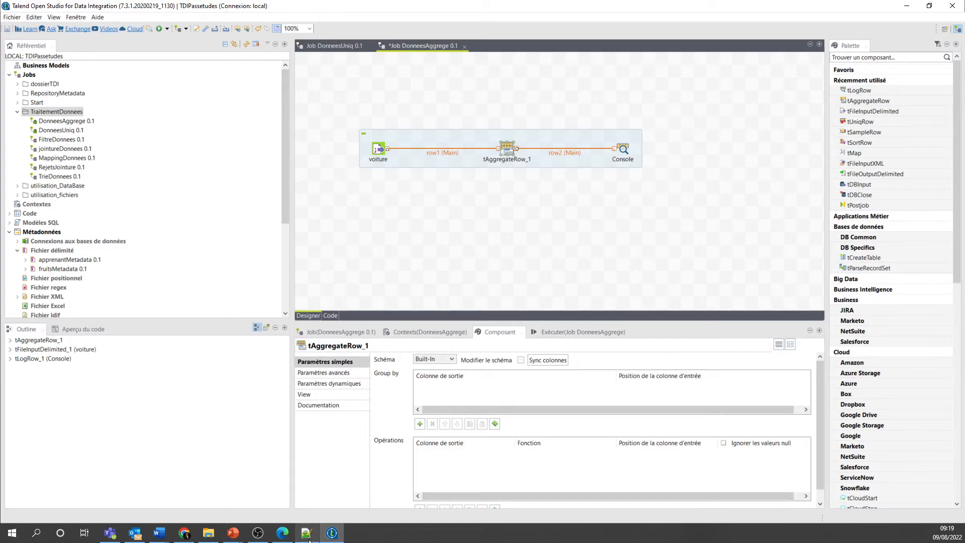
# - Open the tAggregateRow_1 schema and copy all input columns to the output schema
pyautogui.moveTo(309, 541)
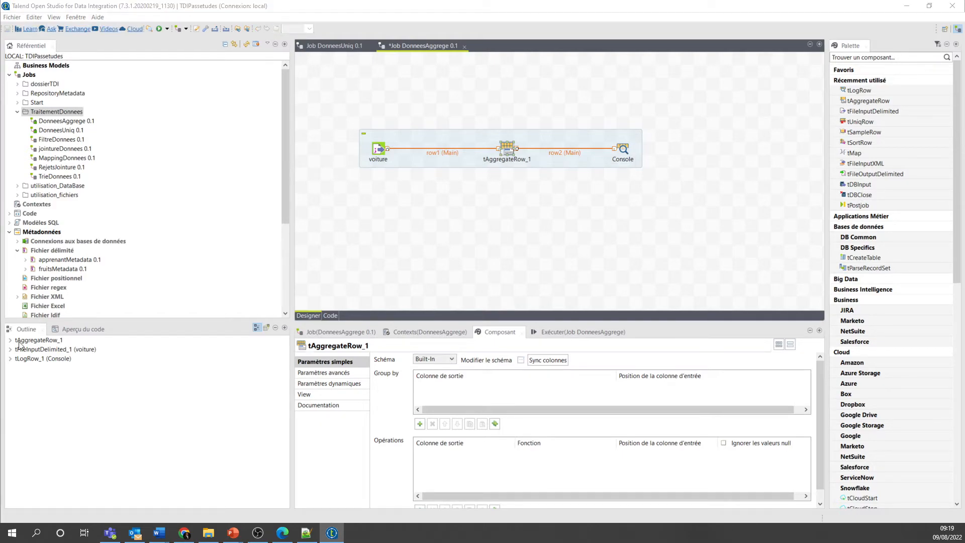
pyautogui.moveTo(0, 161); pyautogui.dragTo(526, 96)
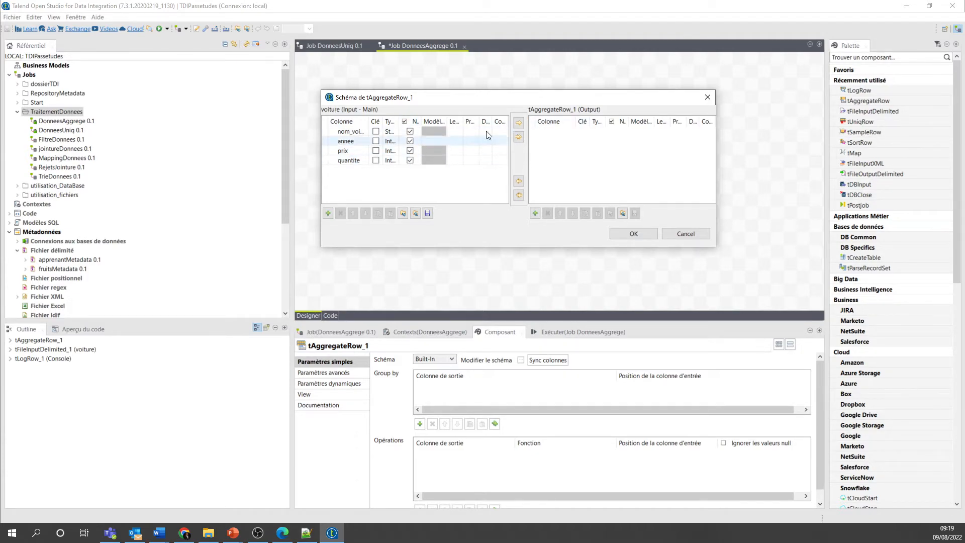
pyautogui.click(519, 137)
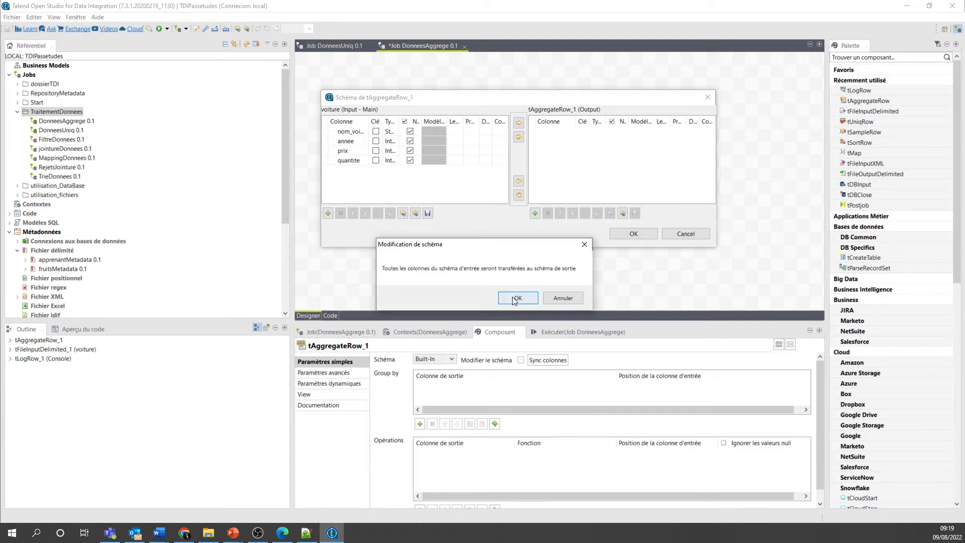
pyautogui.click(512, 297)
pyautogui.click(571, 161)
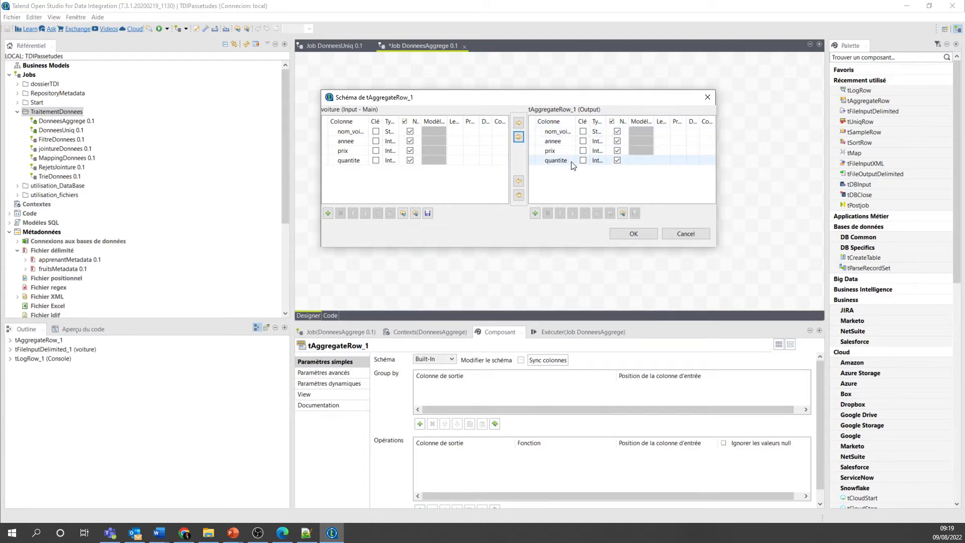
# - Remove the annee column from the tAggregateRow_1 output schema, then accept the schema and propagate the changes
pyautogui.click(530, 140)
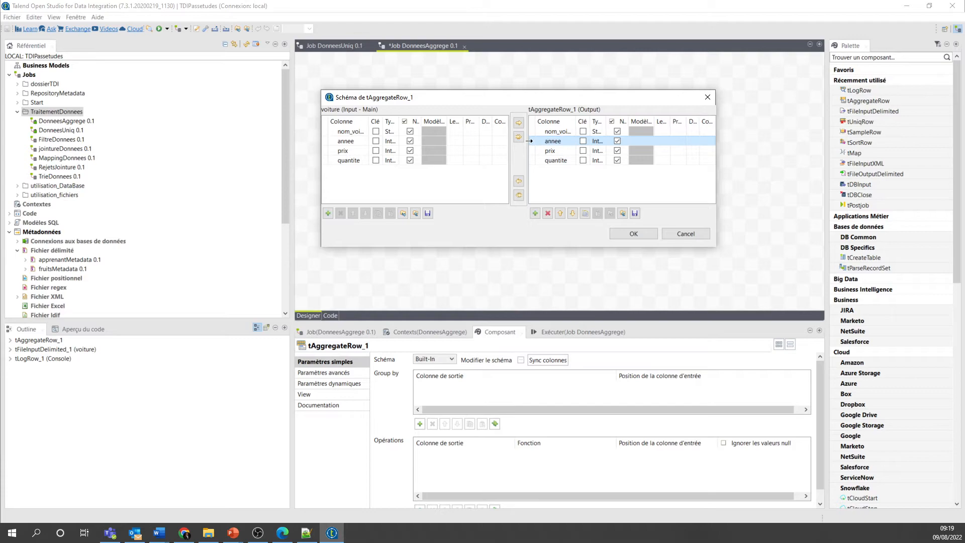
pyautogui.click(548, 214)
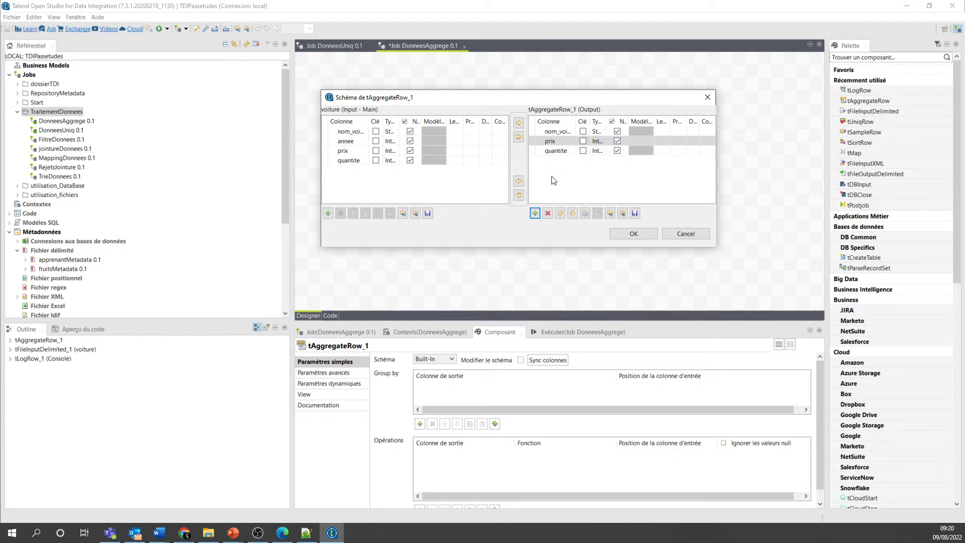
pyautogui.click(629, 230)
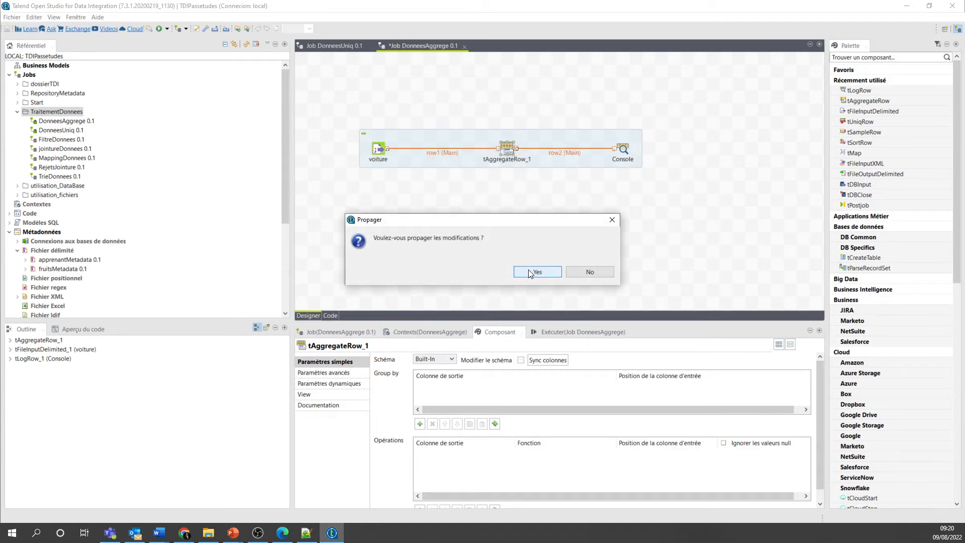
pyautogui.click(530, 274)
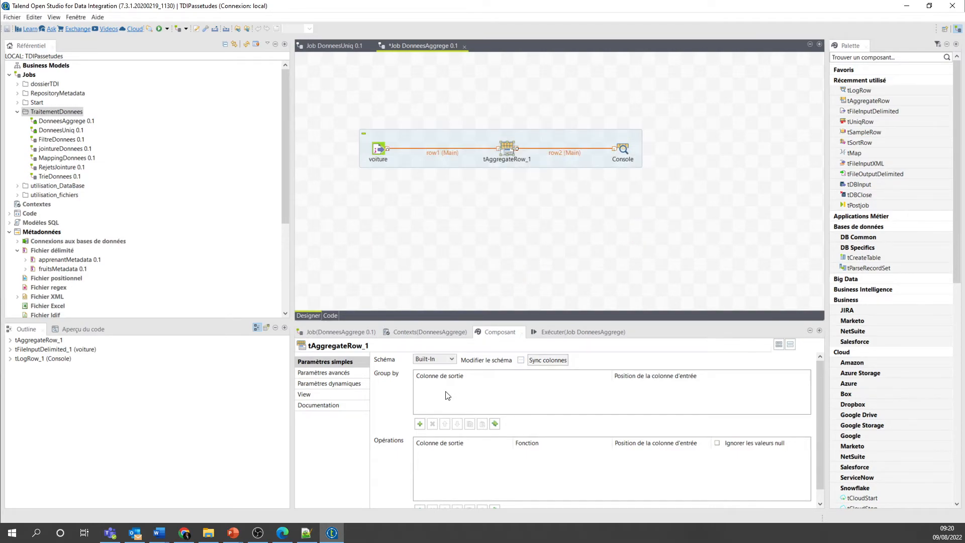
# - Group tAggregateRow_1 by nom_voiture and add two operations, one for prix and one for quantite
pyautogui.click(420, 424)
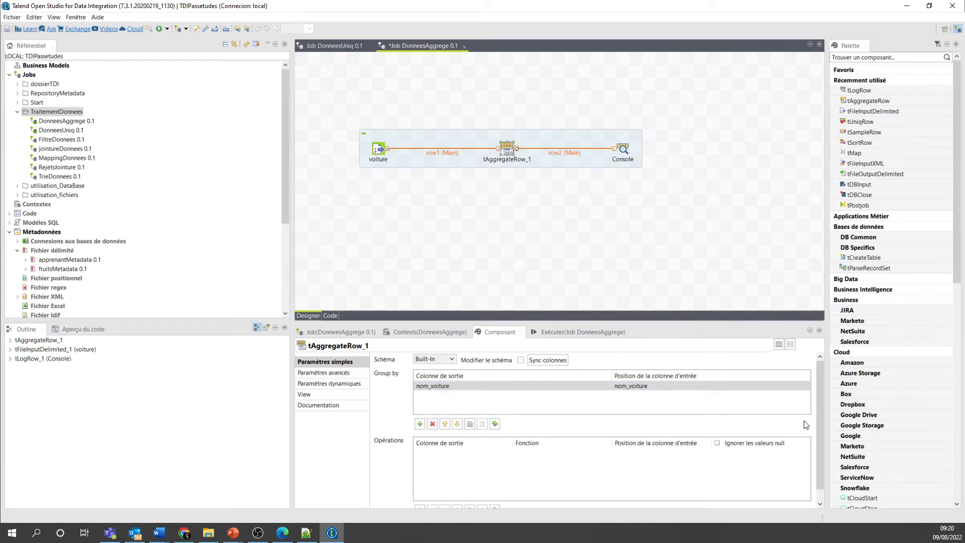
pyautogui.scroll(-1, 819, 423)
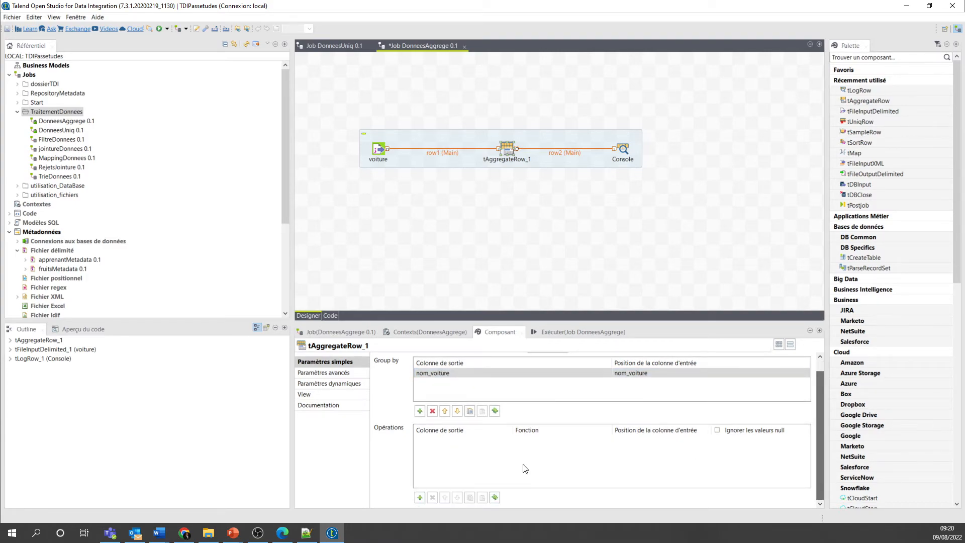
pyautogui.click(420, 498)
pyautogui.click(421, 497)
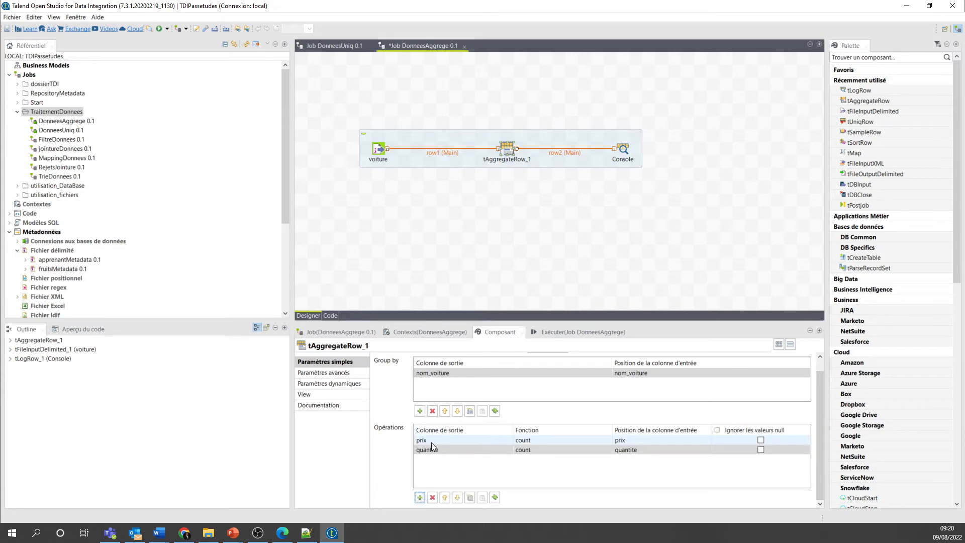
# - Set the function of the prix operation to somme
pyautogui.click(579, 440)
pyautogui.click(608, 441)
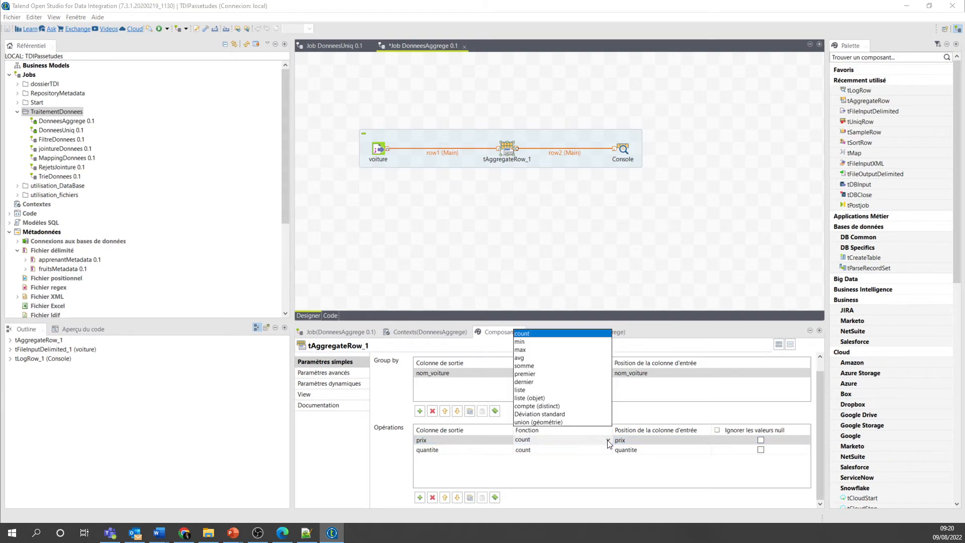
pyautogui.click(533, 366)
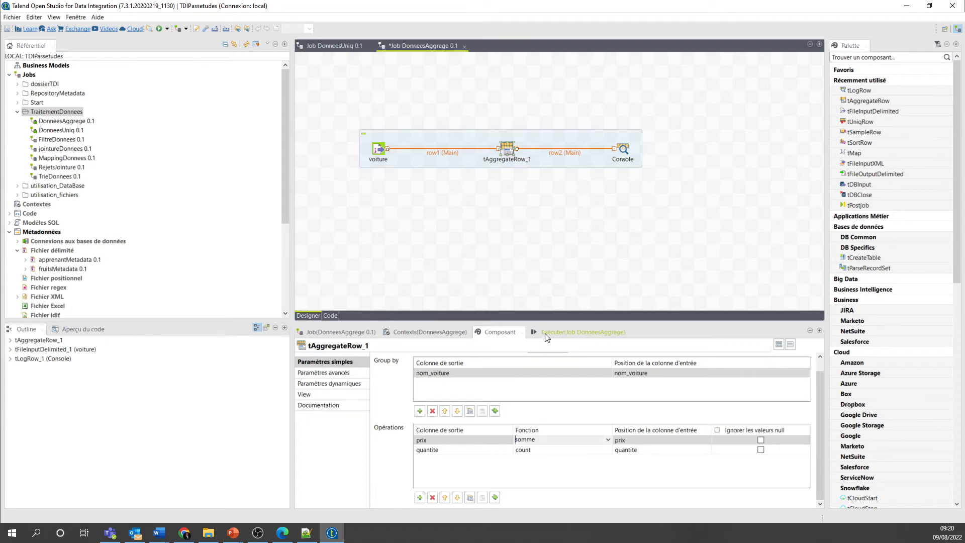
# - Save the DonneesAggrege job and run it
pyautogui.hotkey('ctrl', 's')
pyautogui.click(553, 332)
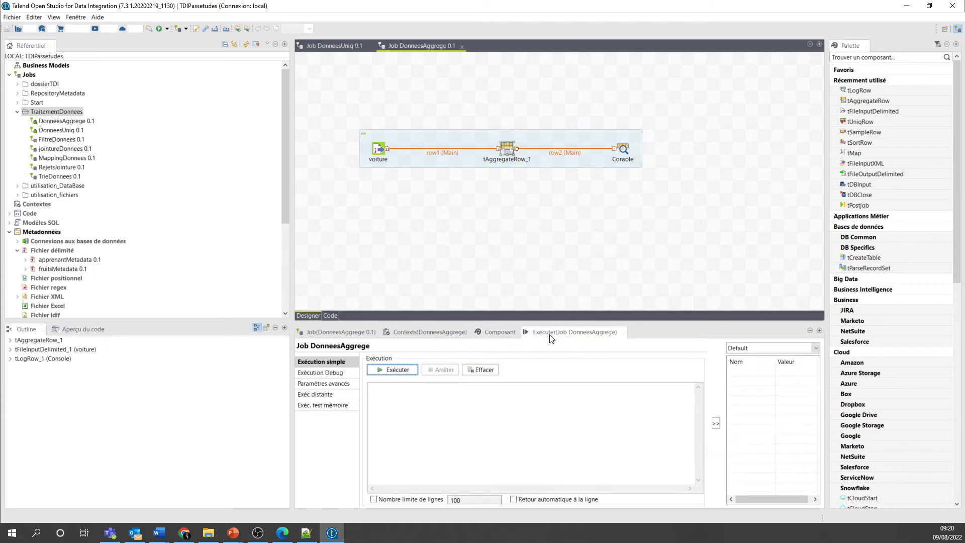
pyautogui.click(398, 370)
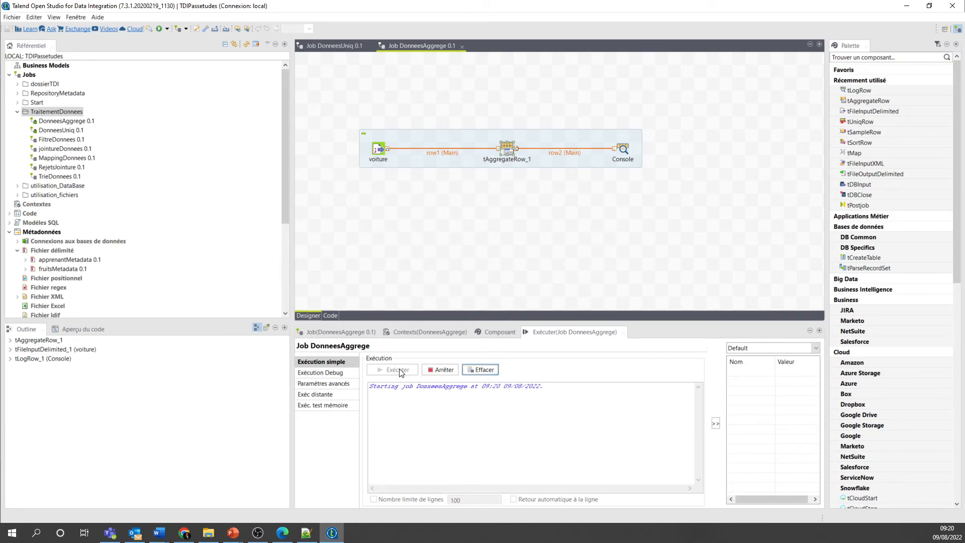
# - Examine the run console's aggregated prix and quantite per nom_voiture against the source rows of voitures.txt in Notepad++, and return to Talend
pyautogui.moveTo(436, 321); pyautogui.dragTo(438, 242)
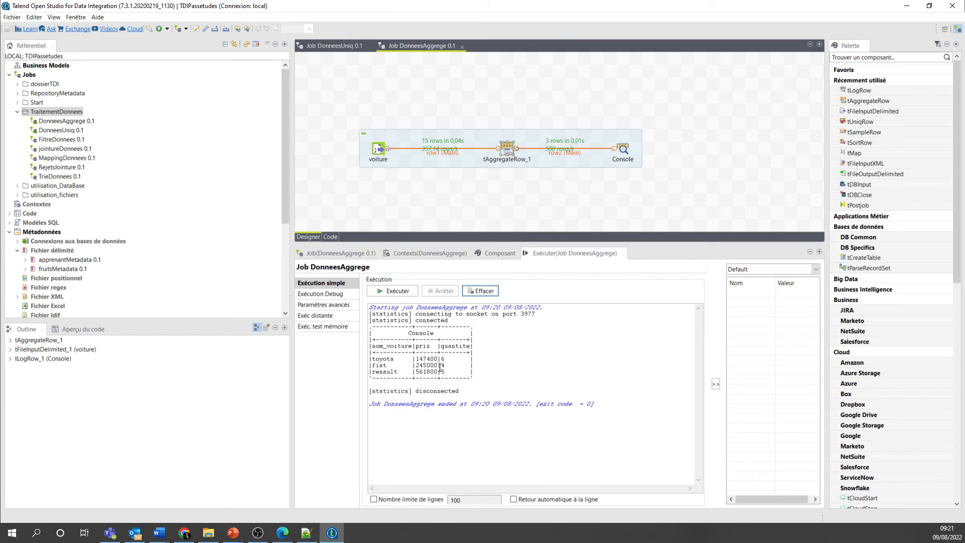
pyautogui.click(306, 533)
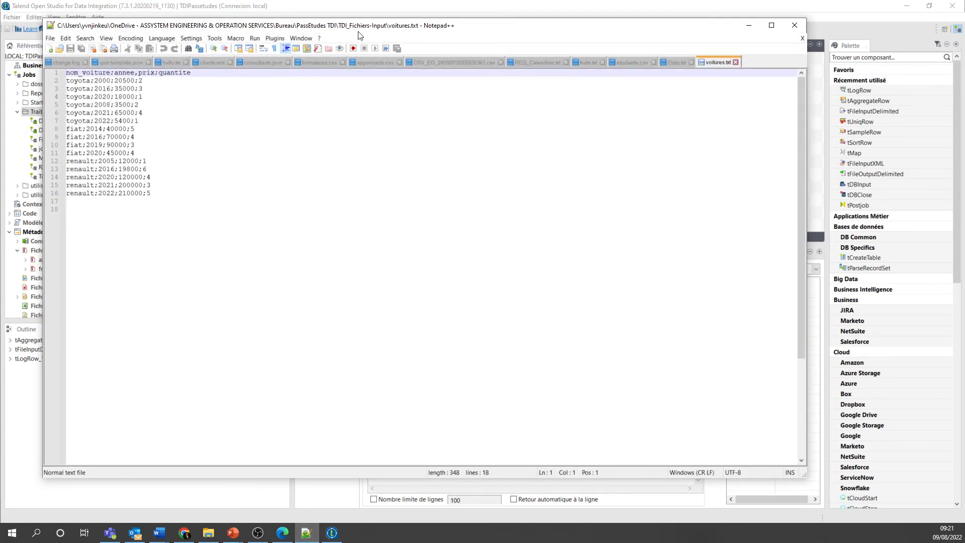
pyautogui.moveTo(358, 35); pyautogui.dragTo(804, 280)
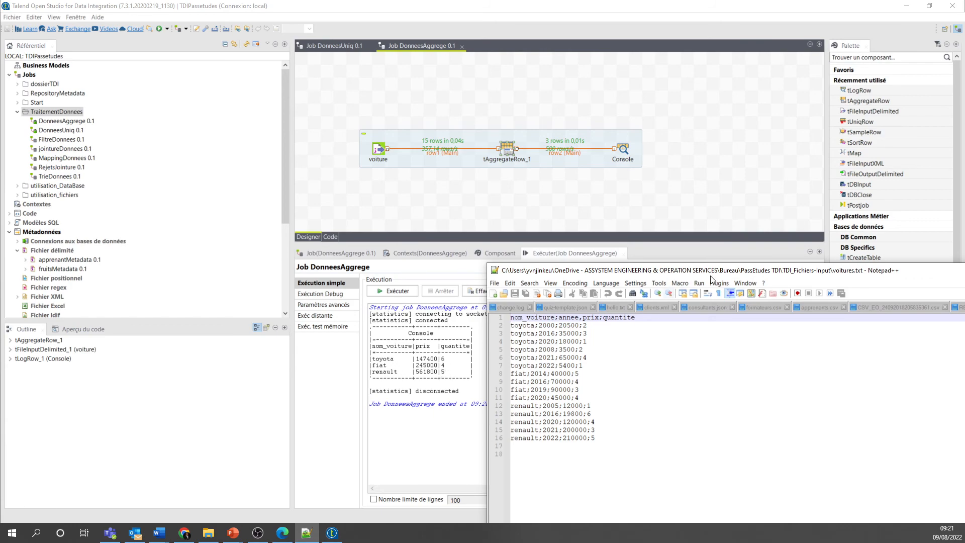
pyautogui.moveTo(710, 276); pyautogui.dragTo(535, 218)
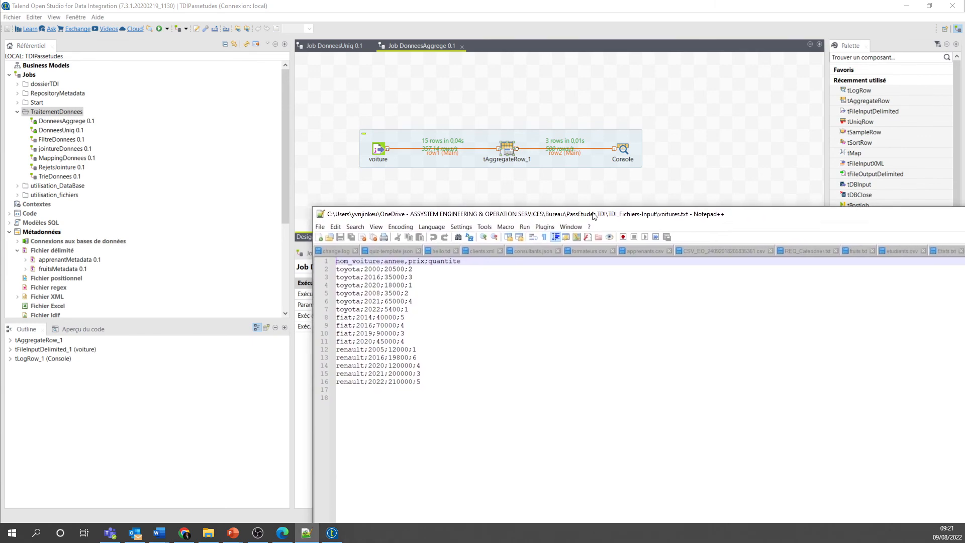
pyautogui.moveTo(825, 217); pyautogui.dragTo(573, 223)
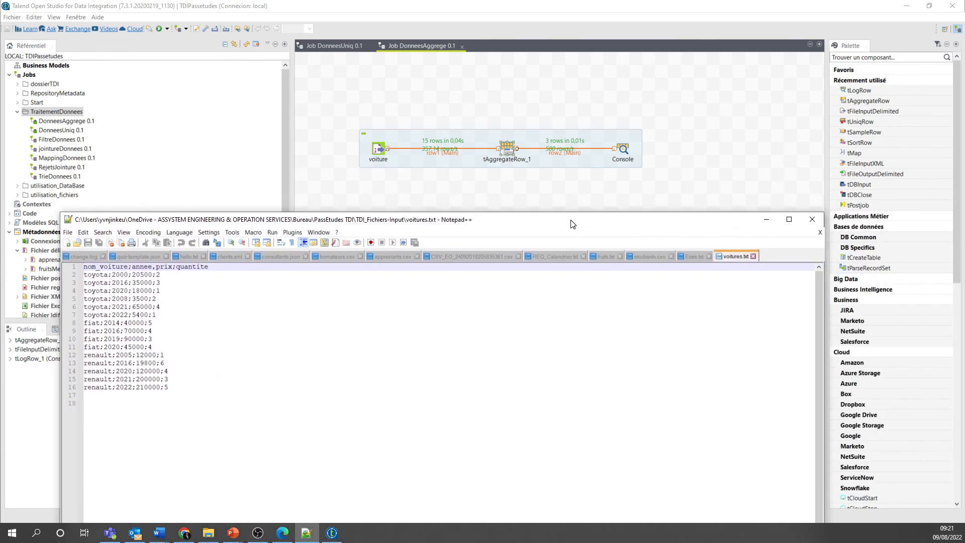
pyautogui.click(766, 219)
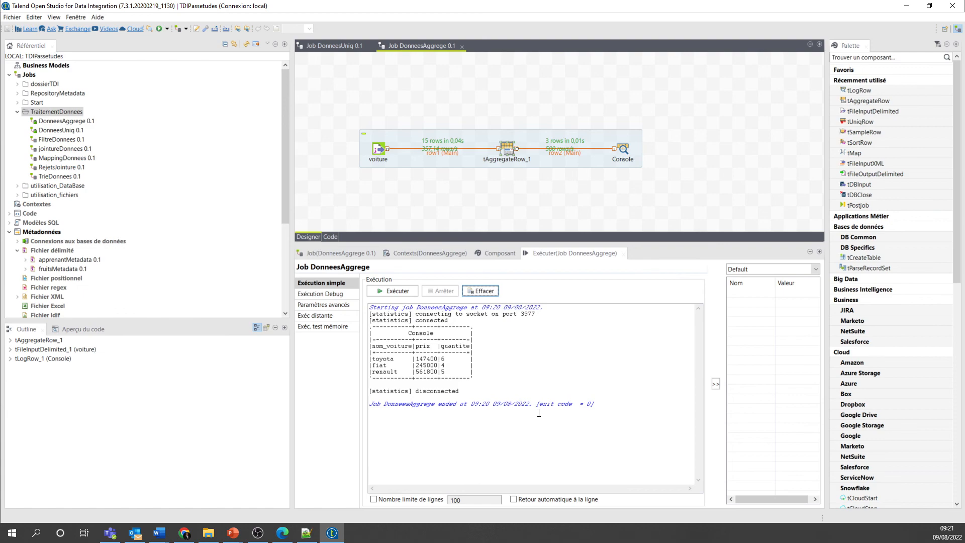